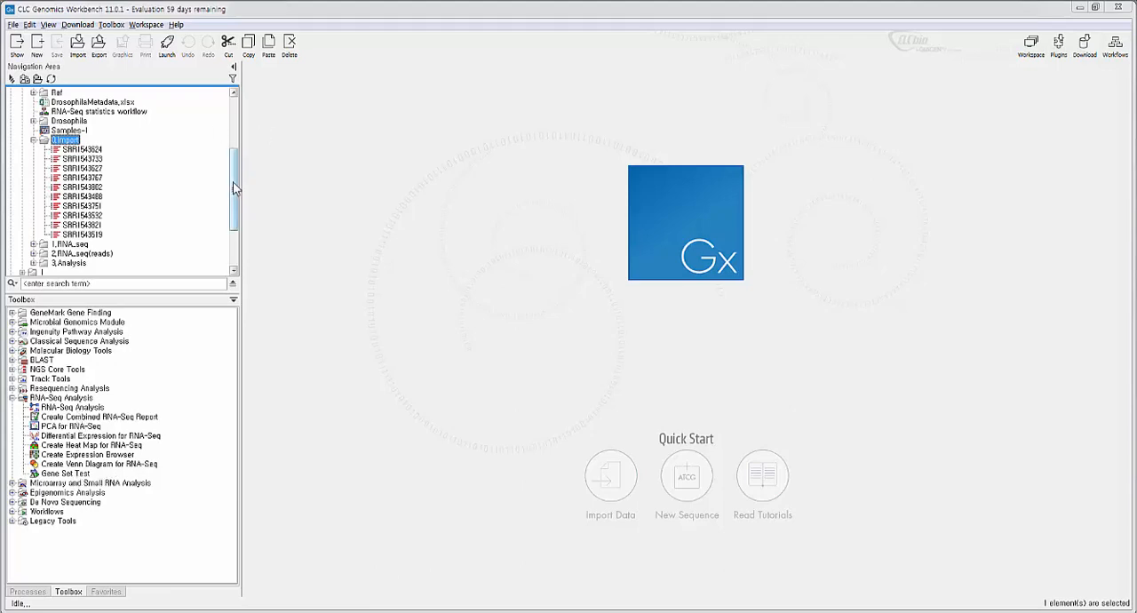
- Locate the imported reads in the 0.Import folder and select the SRR1543624 read
{"action": "left_click_drag", "start_coordinate": [236, 187], "coordinate": [235, 197]}
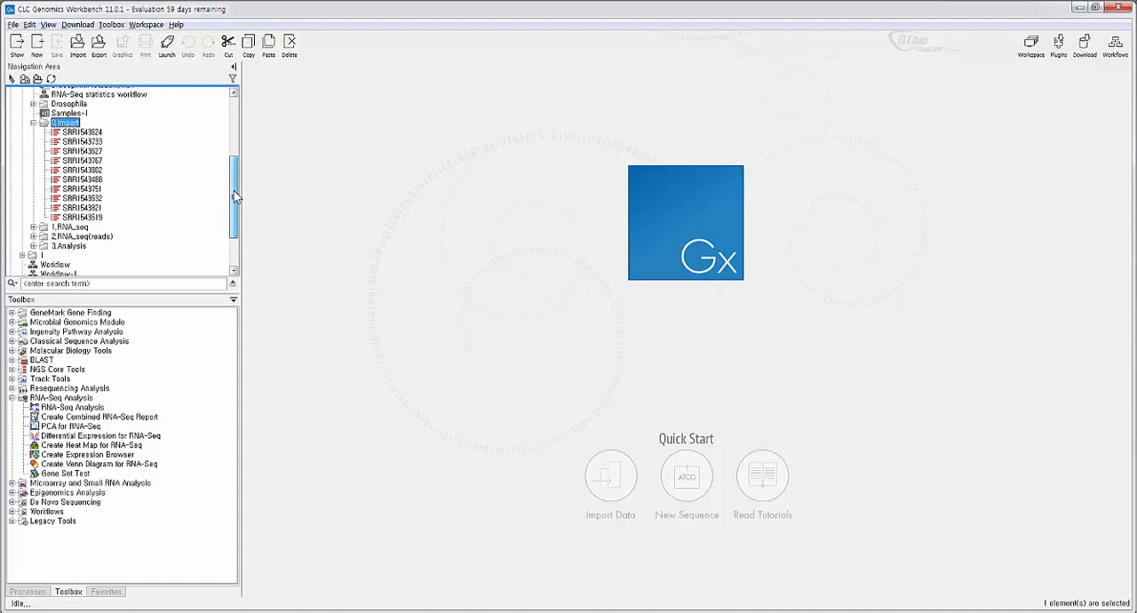
{"action": "left_click", "coordinate": [84, 134]}
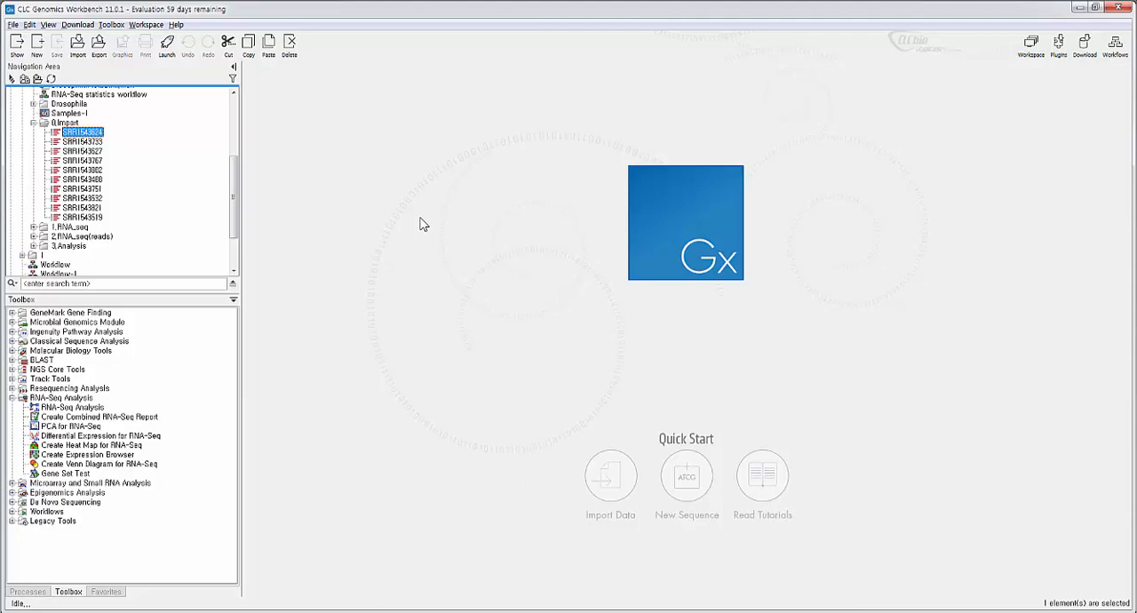
- Switch to Excel and examine the SRR_ID values and the DGRP_Number, Sex, Environment, RNA_Prep_Method and Lane headings in DrosophilaMetadata.xlsx
{"action": "left_click", "coordinate": [552, 611]}
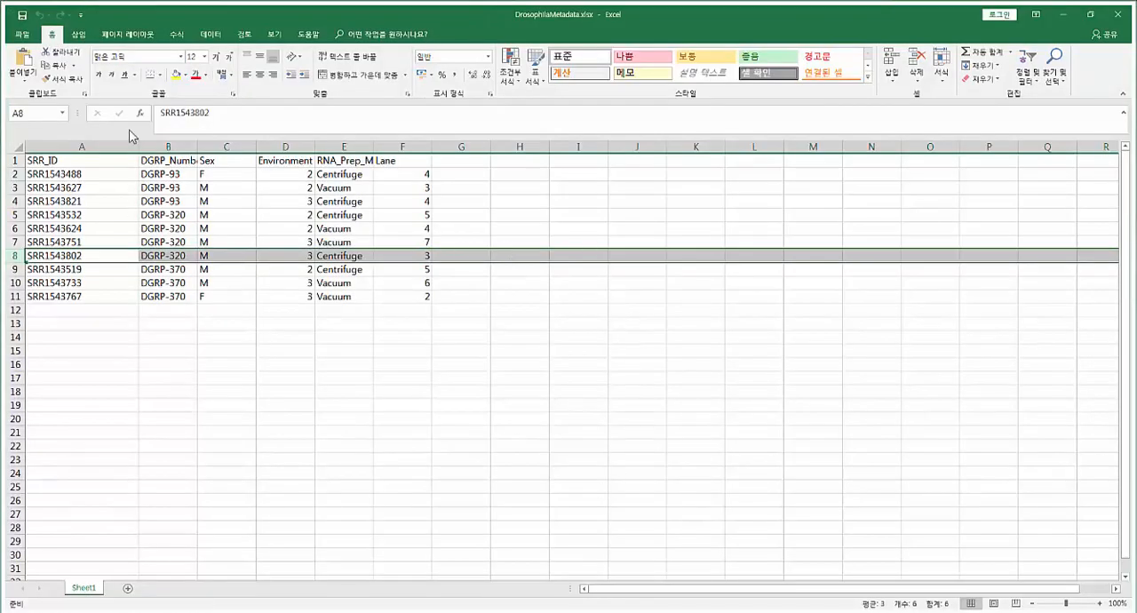
{"action": "left_click_drag", "start_coordinate": [94, 174], "coordinate": [95, 300]}
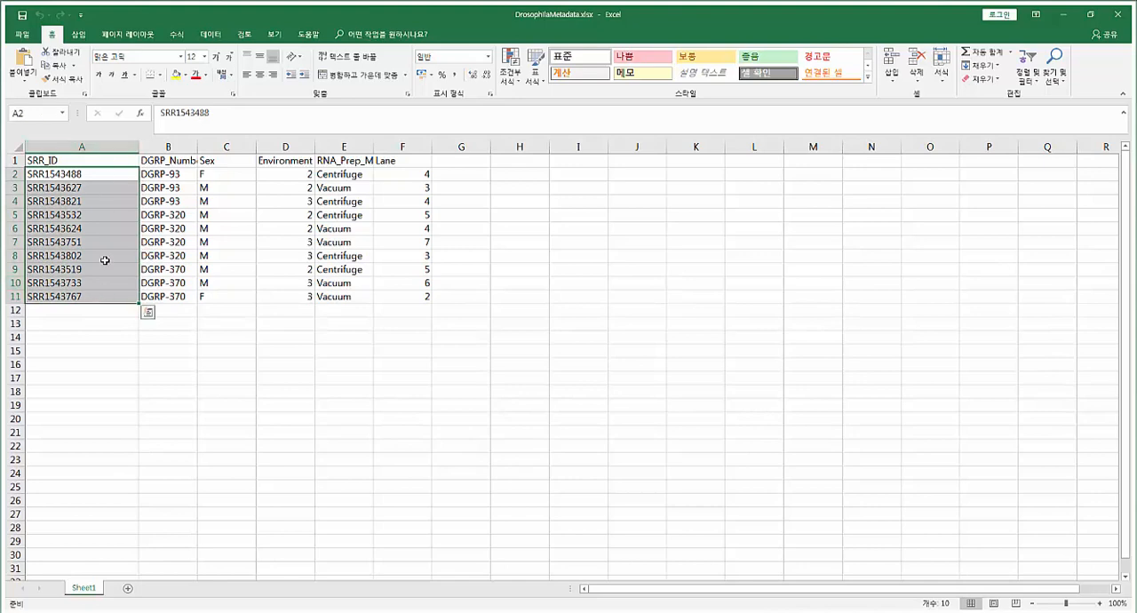
{"action": "left_click", "coordinate": [176, 160]}
{"action": "left_click", "coordinate": [223, 160]}
{"action": "left_click", "coordinate": [271, 161]}
{"action": "left_click", "coordinate": [328, 162]}
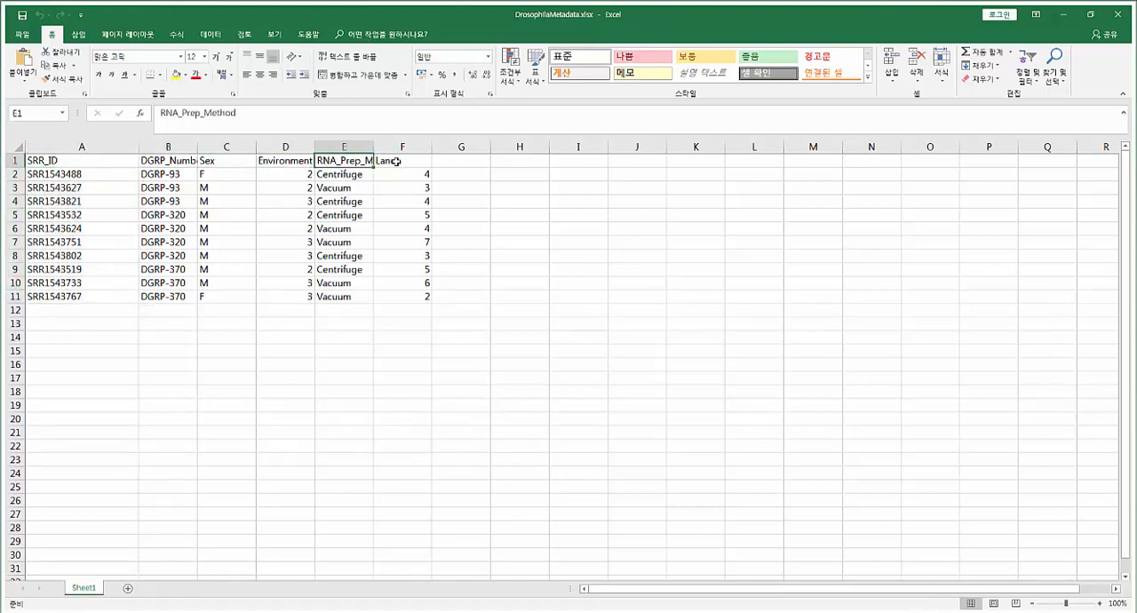
{"action": "left_click", "coordinate": [396, 161]}
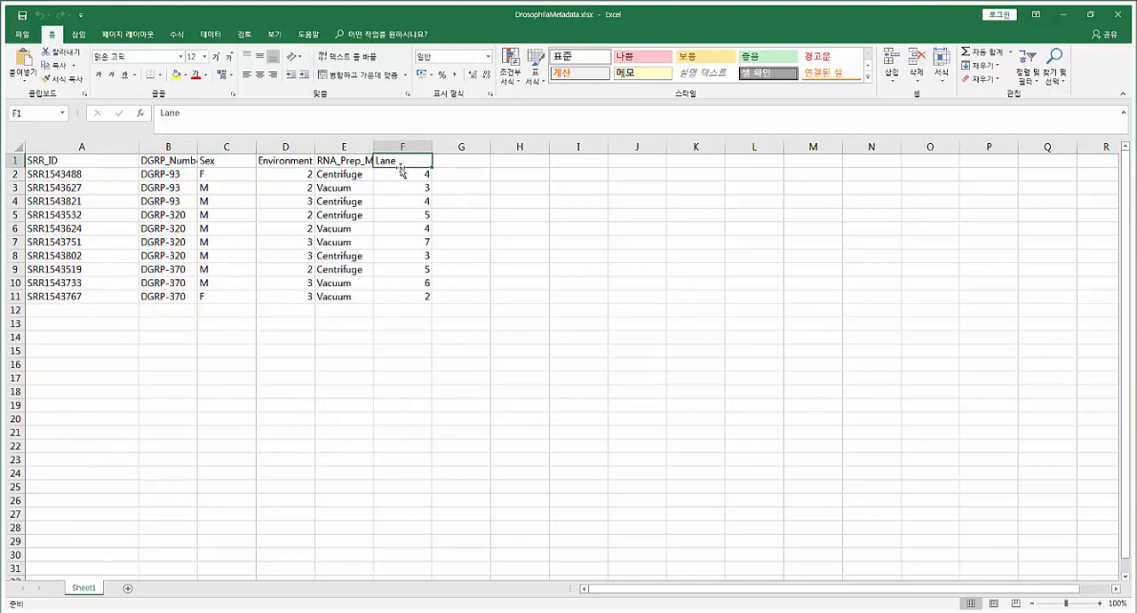
{"action": "left_click", "coordinate": [181, 160]}
{"action": "left_click", "coordinate": [231, 160]}
{"action": "left_click", "coordinate": [281, 160]}
{"action": "left_click", "coordinate": [338, 160]}
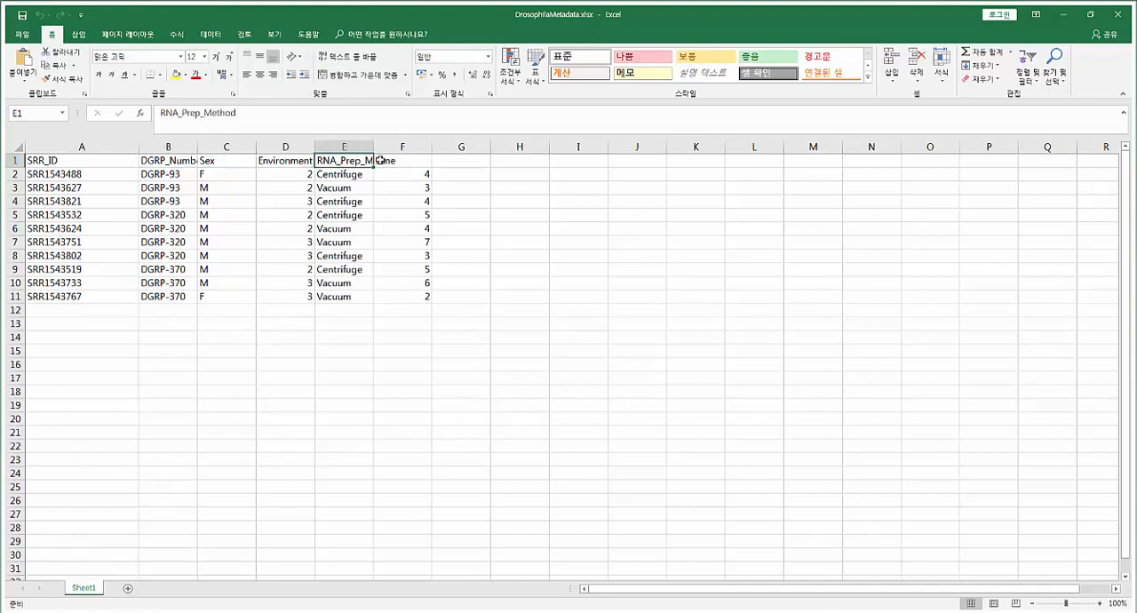
{"action": "left_click", "coordinate": [378, 158]}
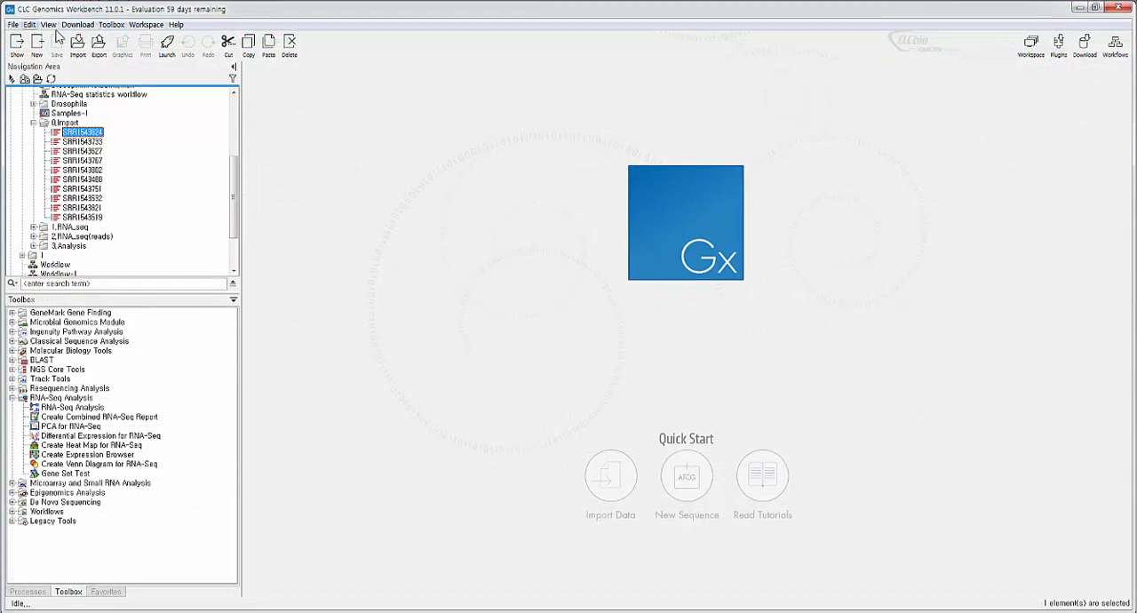
- Start a metadata import in CLC Genomics Workbench and load DrosophilaMetadata.xlsx from E:\Workshop\RNA-seq\2 as its spreadsheet
{"action": "left_click", "coordinate": [78, 42]}
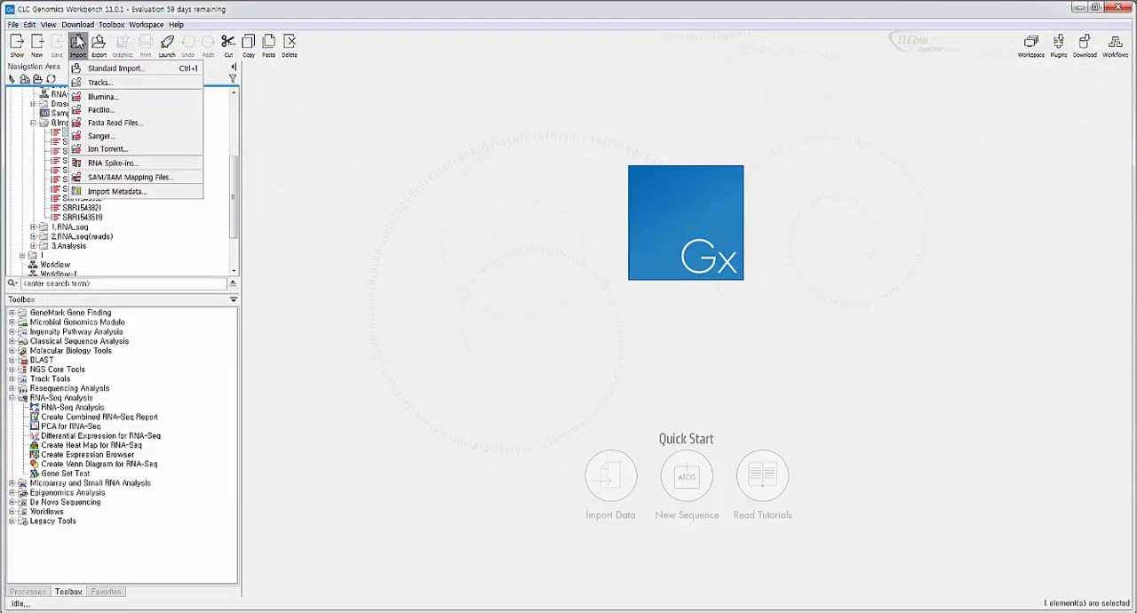
{"action": "left_click", "coordinate": [151, 193]}
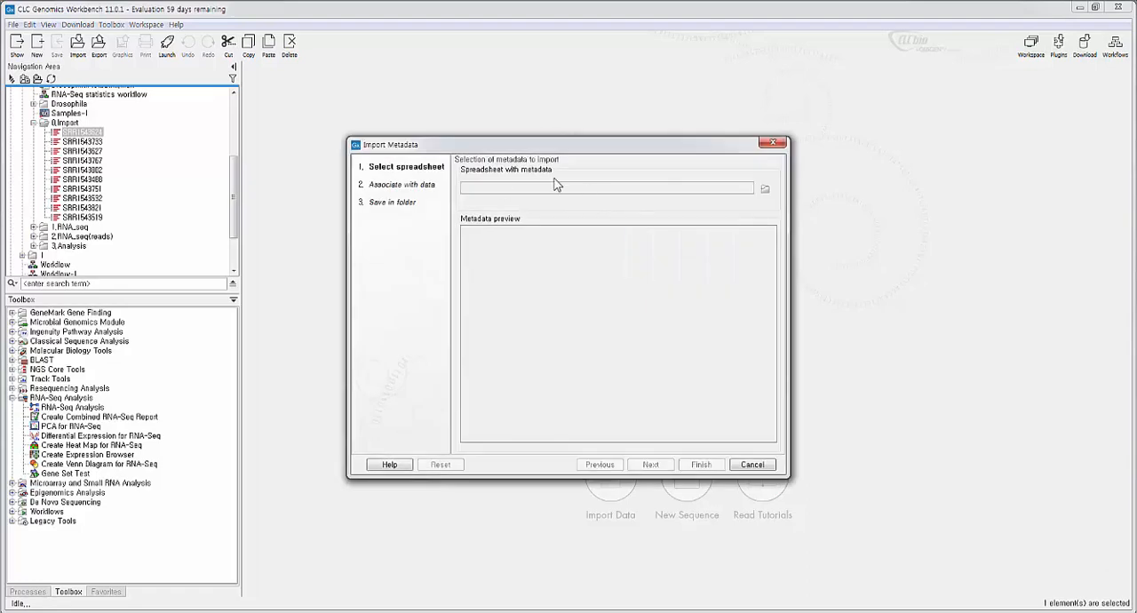
{"action": "left_click", "coordinate": [762, 188]}
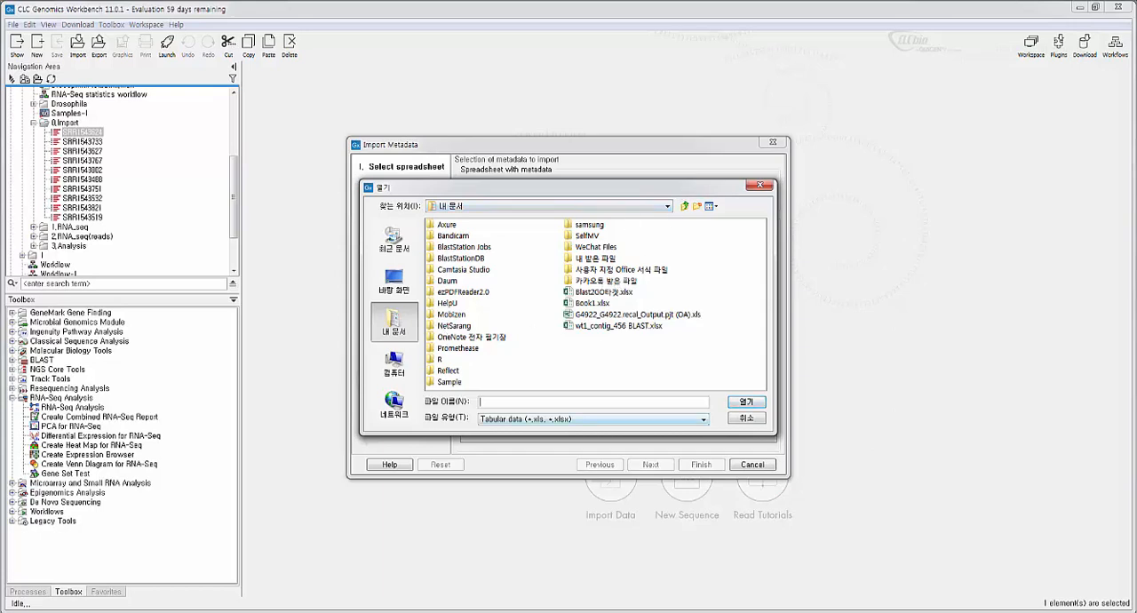
{"action": "left_click", "coordinate": [393, 363]}
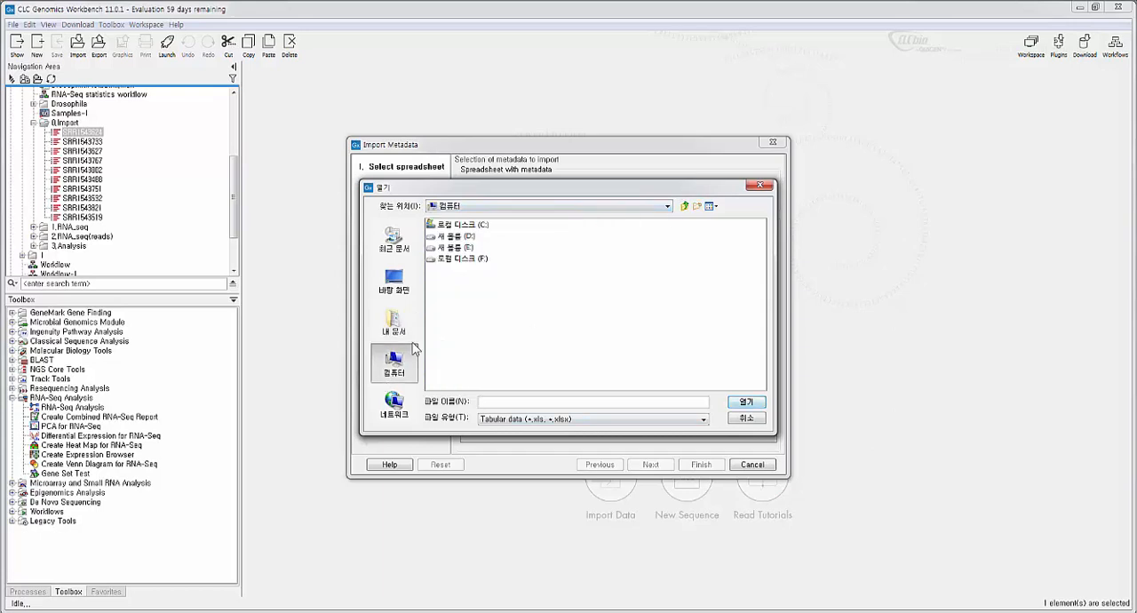
{"action": "double_click", "coordinate": [453, 247]}
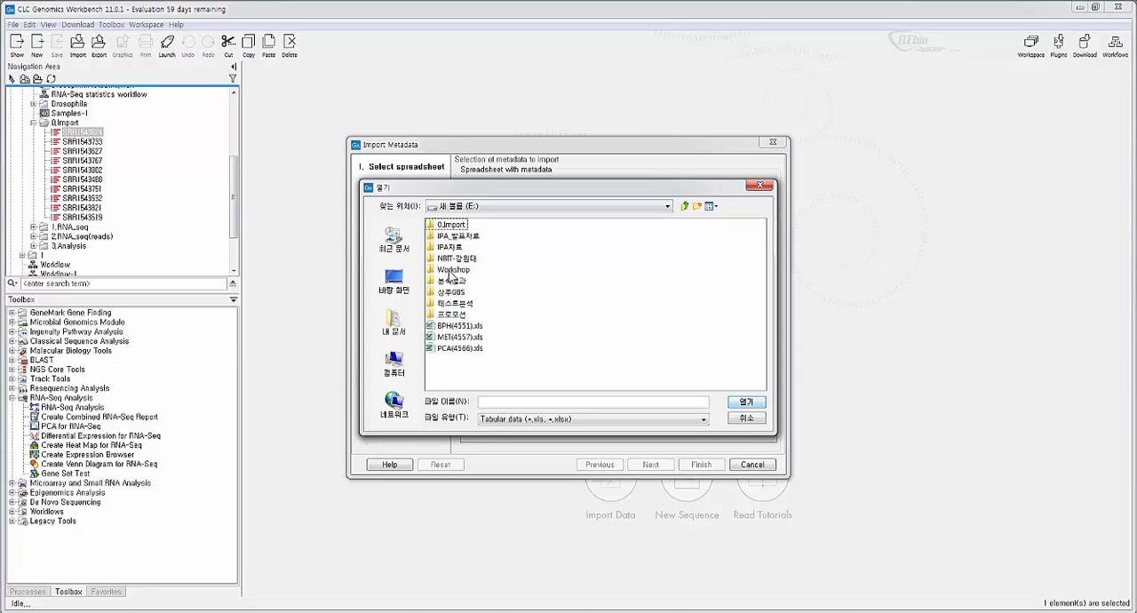
{"action": "left_click", "coordinate": [451, 272]}
{"action": "double_click", "coordinate": [450, 272]}
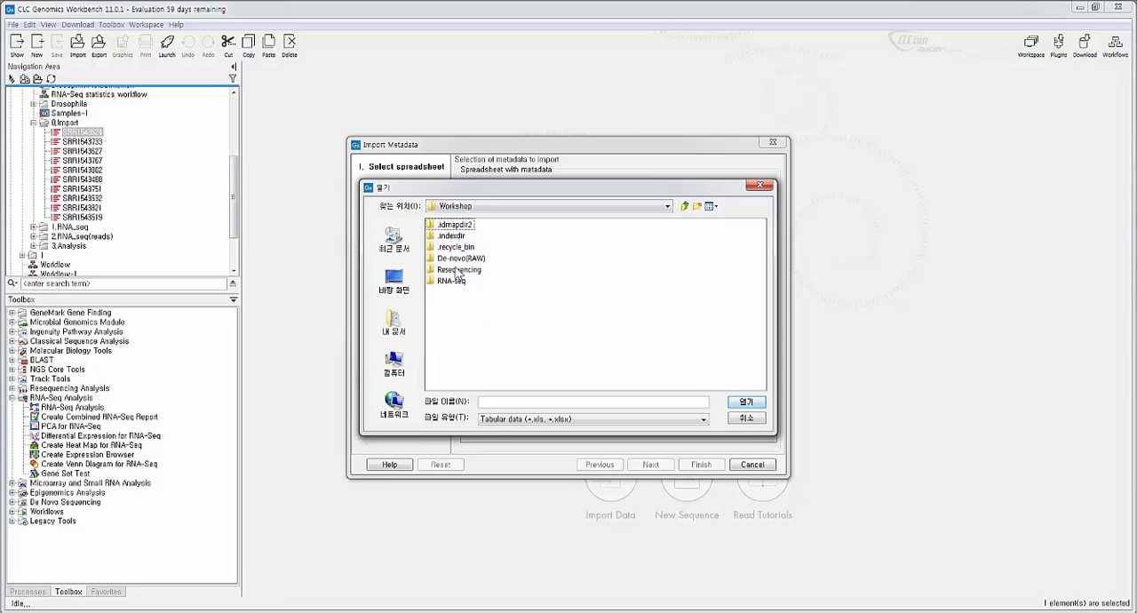
{"action": "left_click", "coordinate": [454, 281]}
{"action": "double_click", "coordinate": [453, 281]}
{"action": "double_click", "coordinate": [441, 271]}
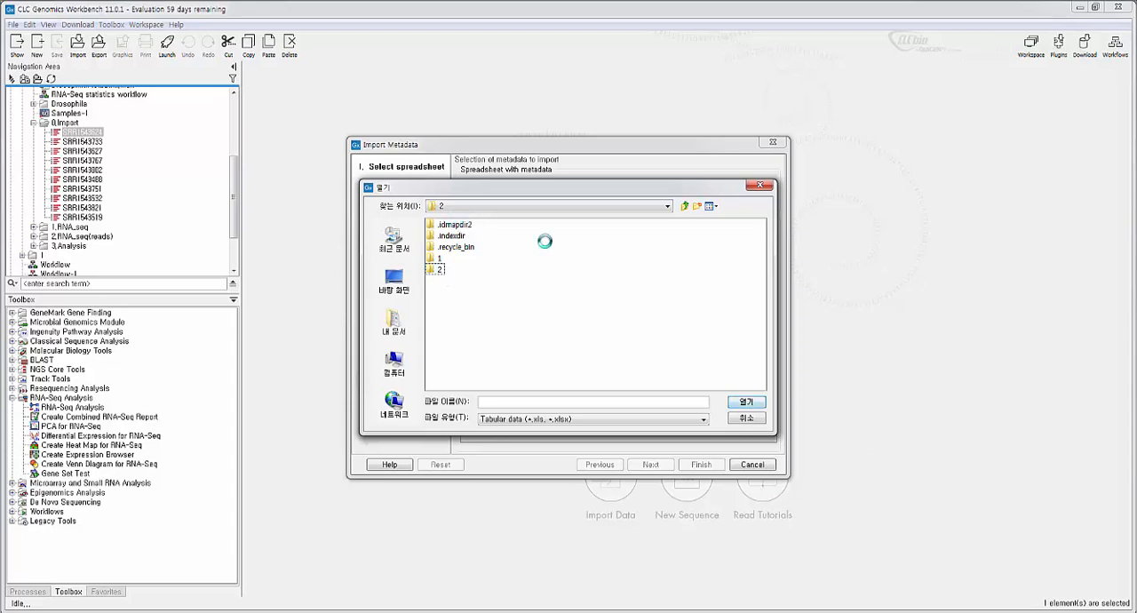
{"action": "left_click", "coordinate": [585, 419]}
{"action": "left_click", "coordinate": [585, 418]}
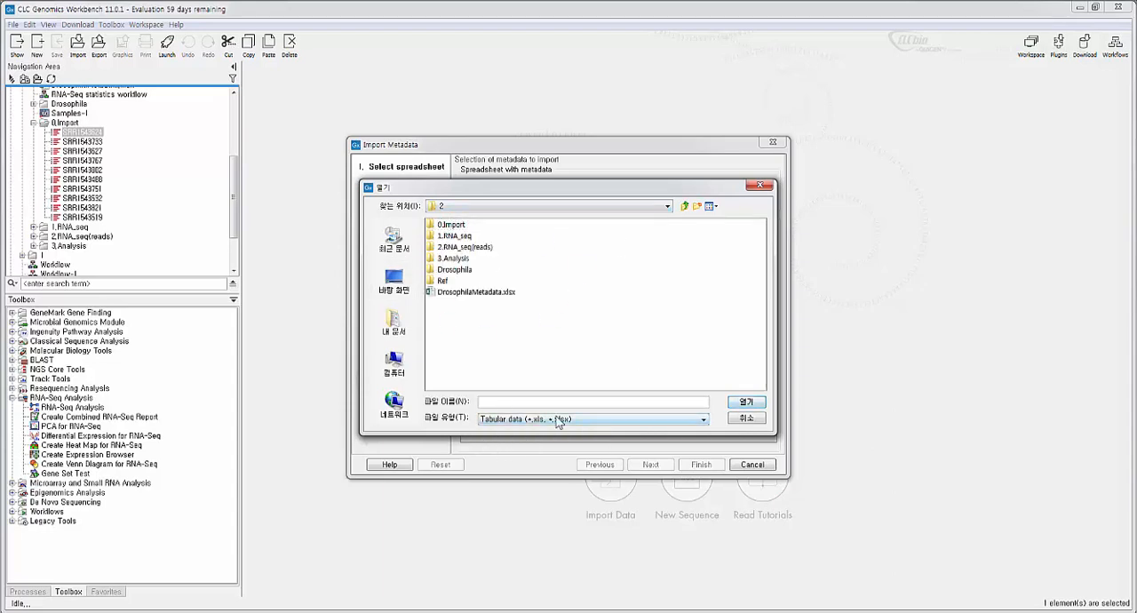
{"action": "left_click", "coordinate": [480, 293]}
{"action": "left_click", "coordinate": [756, 405]}
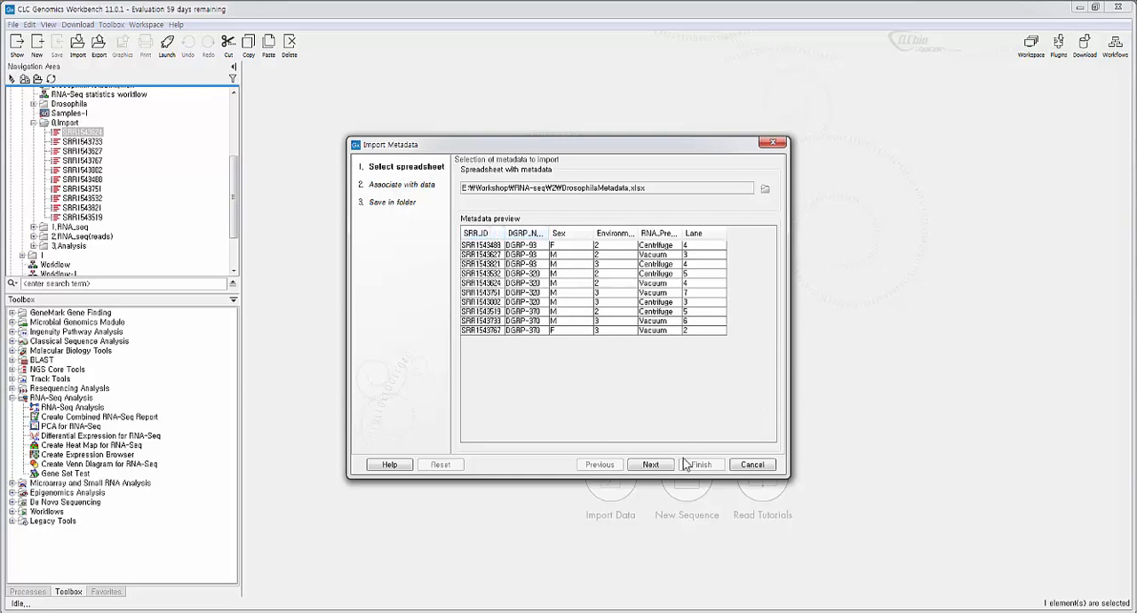
- Choose all ten reads in the 0.Import folder as the data to associate, and cancel the import at the save-folder stage
{"action": "left_click", "coordinate": [651, 465]}
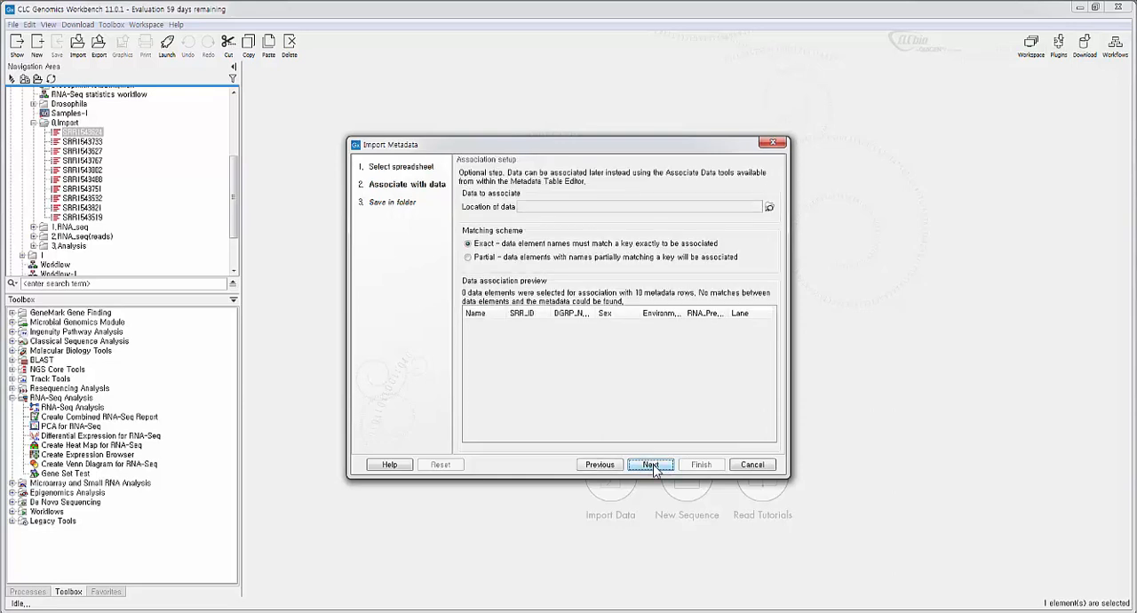
{"action": "left_click", "coordinate": [771, 207]}
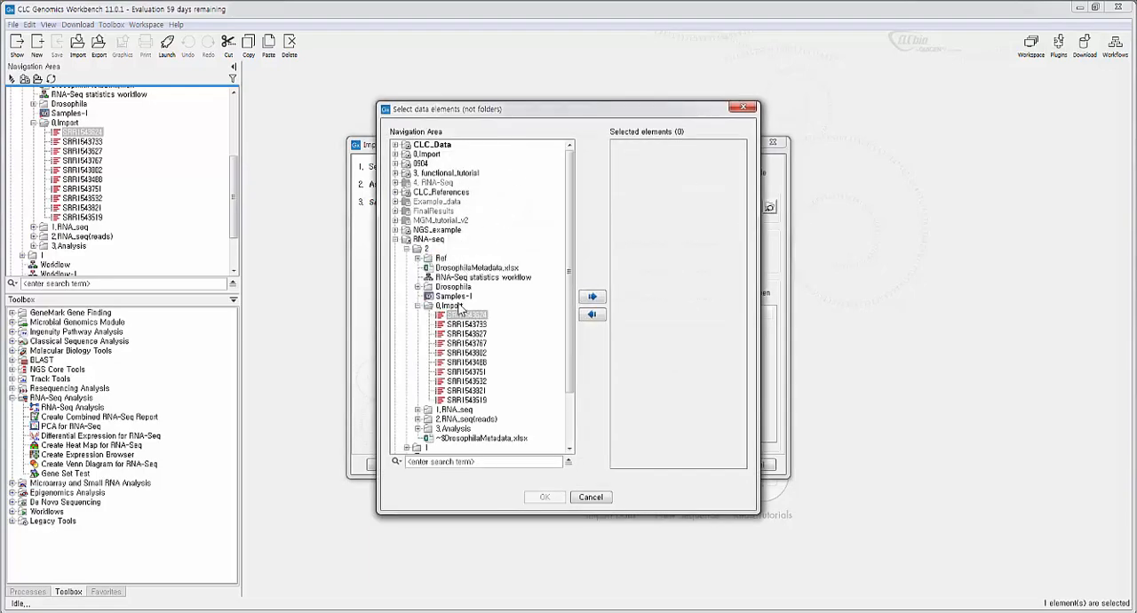
{"action": "left_click", "coordinate": [476, 404], "text": "shift"}
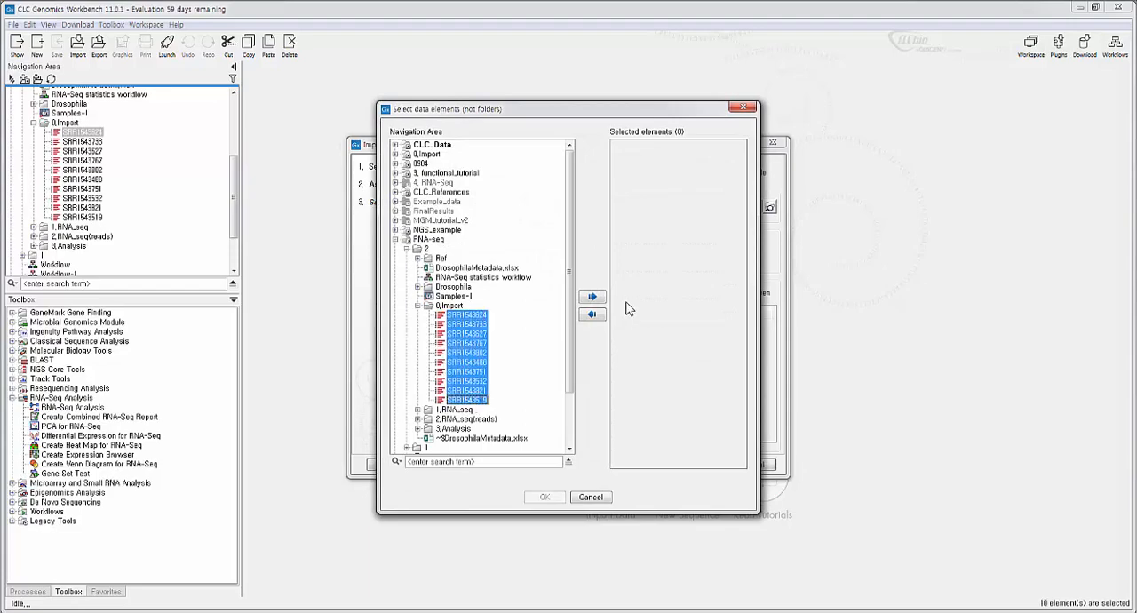
{"action": "left_click", "coordinate": [591, 297]}
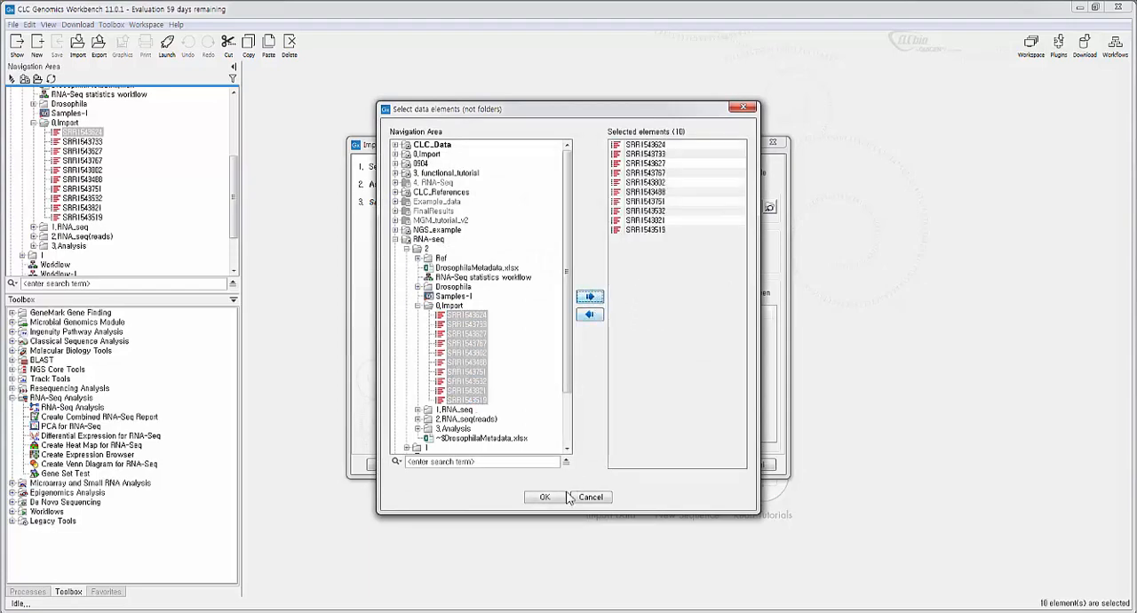
{"action": "left_click", "coordinate": [546, 498]}
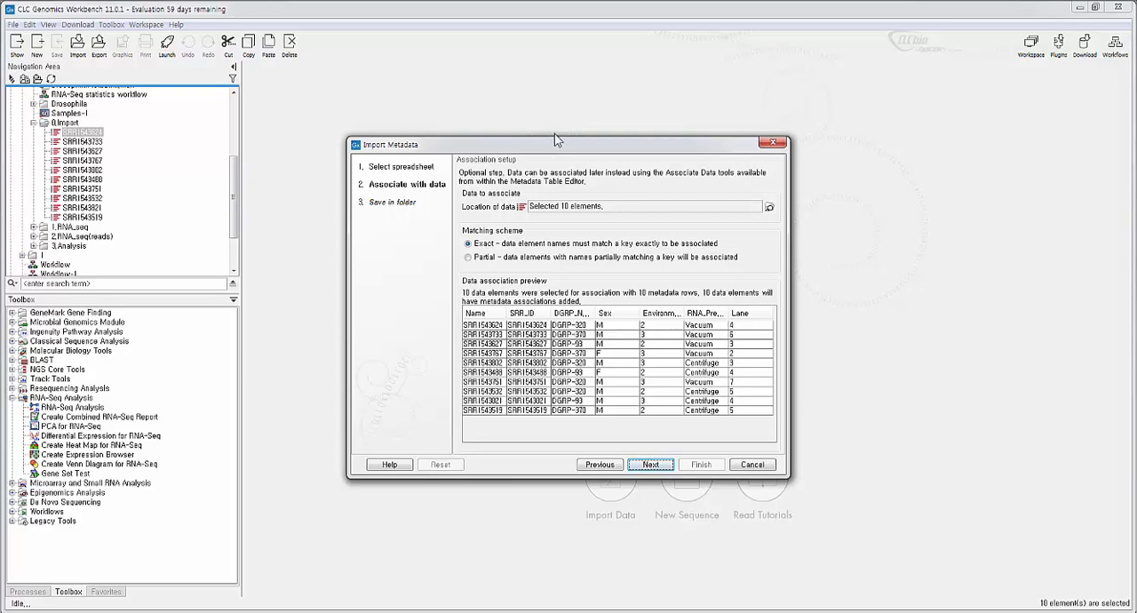
{"action": "left_click", "coordinate": [652, 465]}
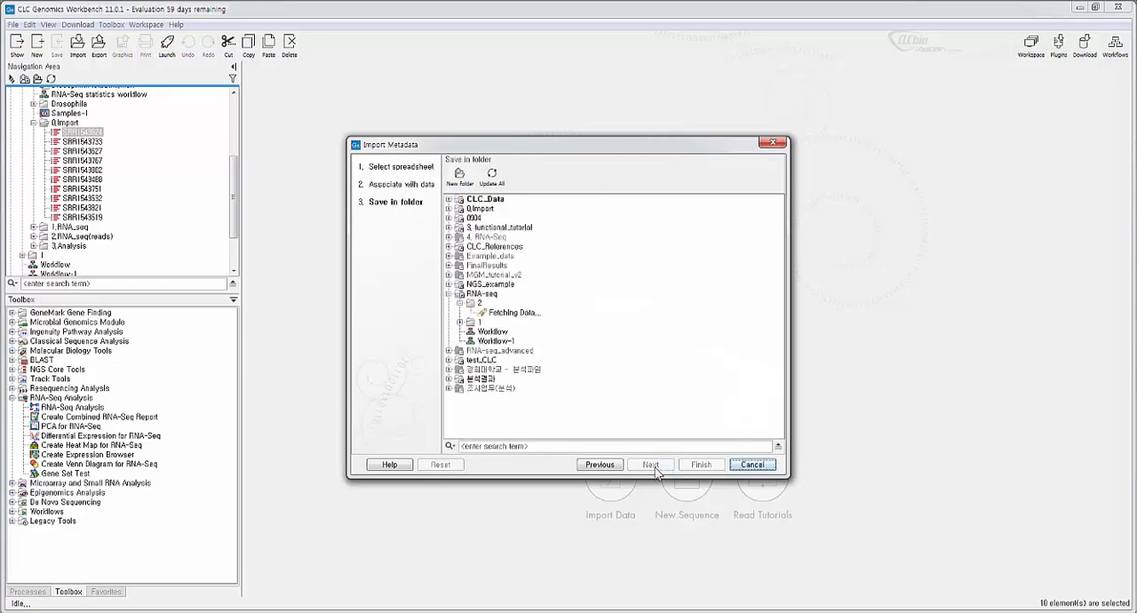
{"action": "left_click", "coordinate": [752, 464]}
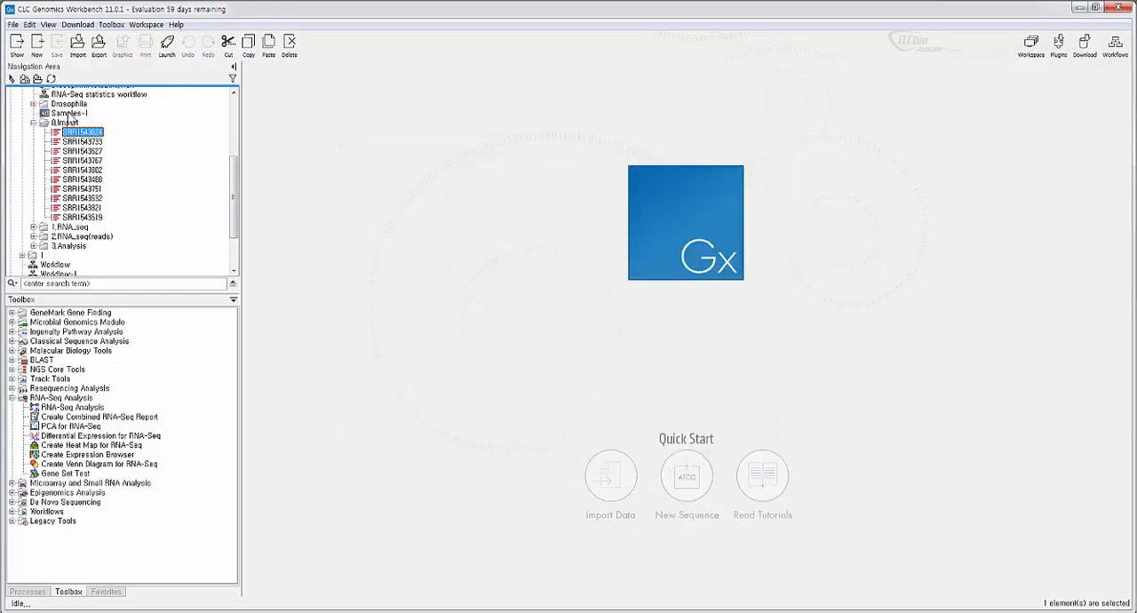
- Open the existing Samples-1 metadata table and collapse the 0.Import folder
{"action": "double_click", "coordinate": [68, 114]}
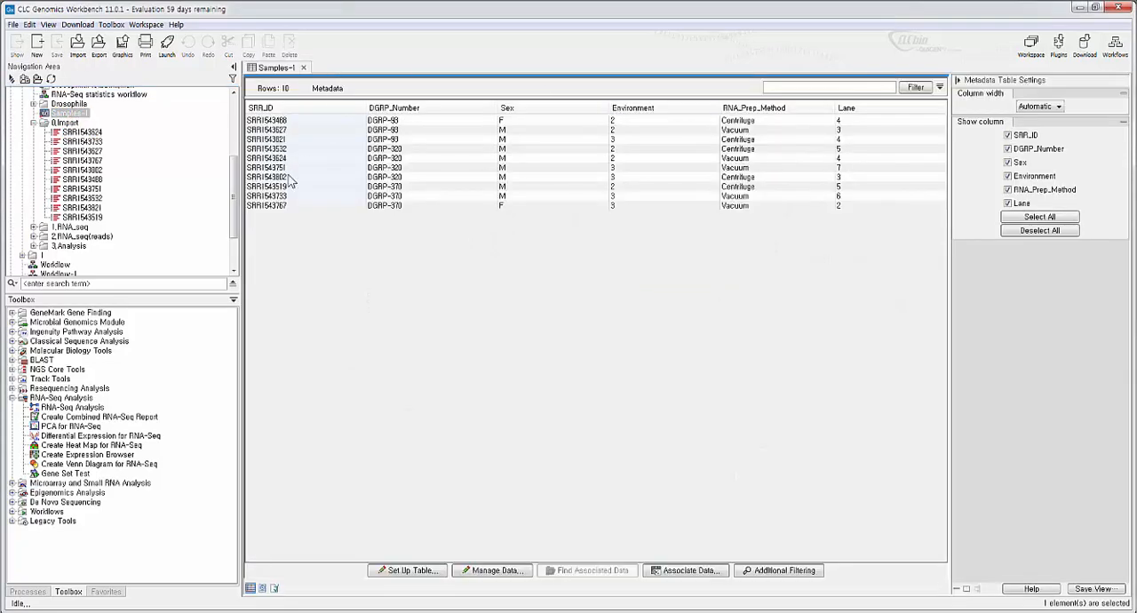
{"action": "scroll", "coordinate": [232, 158], "scroll_direction": "up", "scroll_amount": 1}
{"action": "scroll", "coordinate": [232, 158], "scroll_direction": "up", "scroll_amount": 1}
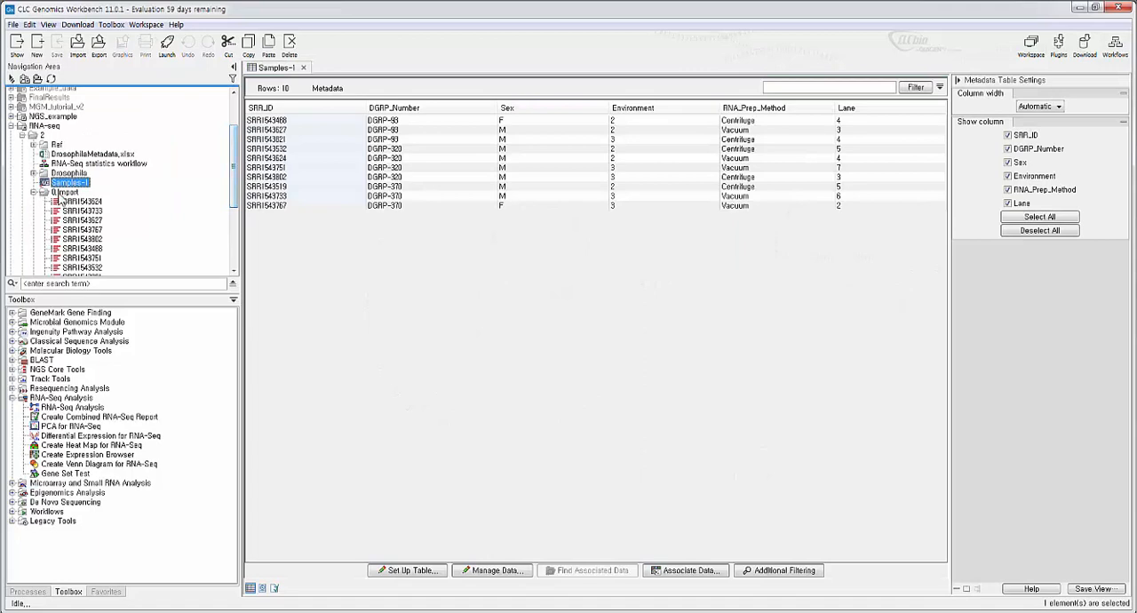
{"action": "left_click", "coordinate": [64, 202]}
{"action": "left_click", "coordinate": [34, 192]}
- Select every row of the Samples-1 metadata table and find the data associated with them
{"action": "left_click", "coordinate": [478, 130]}
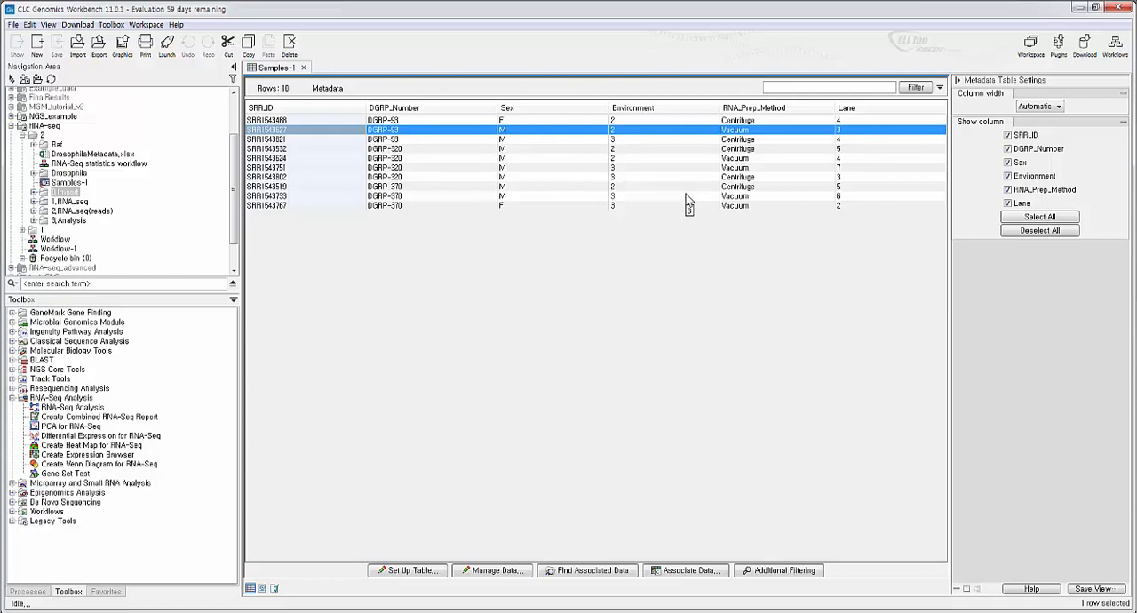
{"action": "key", "text": "ctrl+a"}
{"action": "left_click_drag", "start_coordinate": [688, 202], "coordinate": [702, 228]}
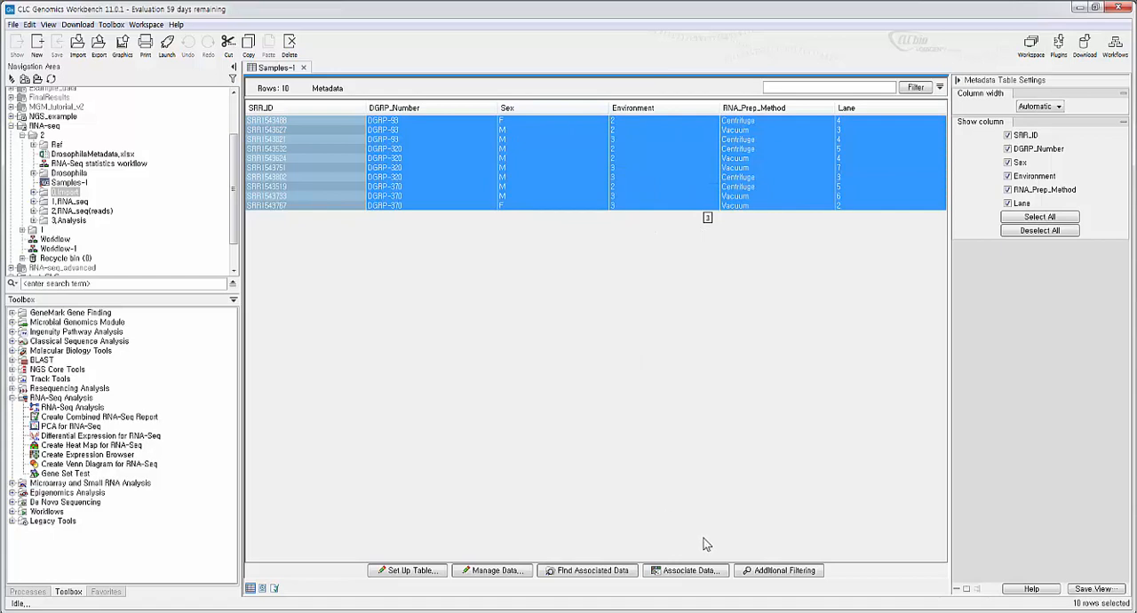
{"action": "left_click", "coordinate": [603, 579]}
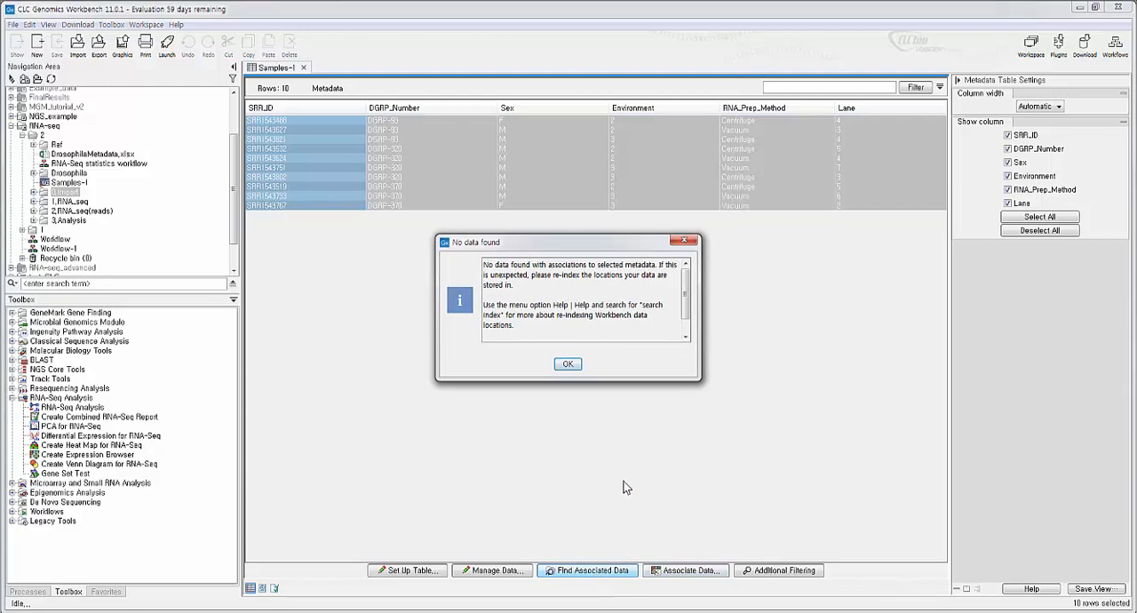
{"action": "left_click", "coordinate": [570, 364]}
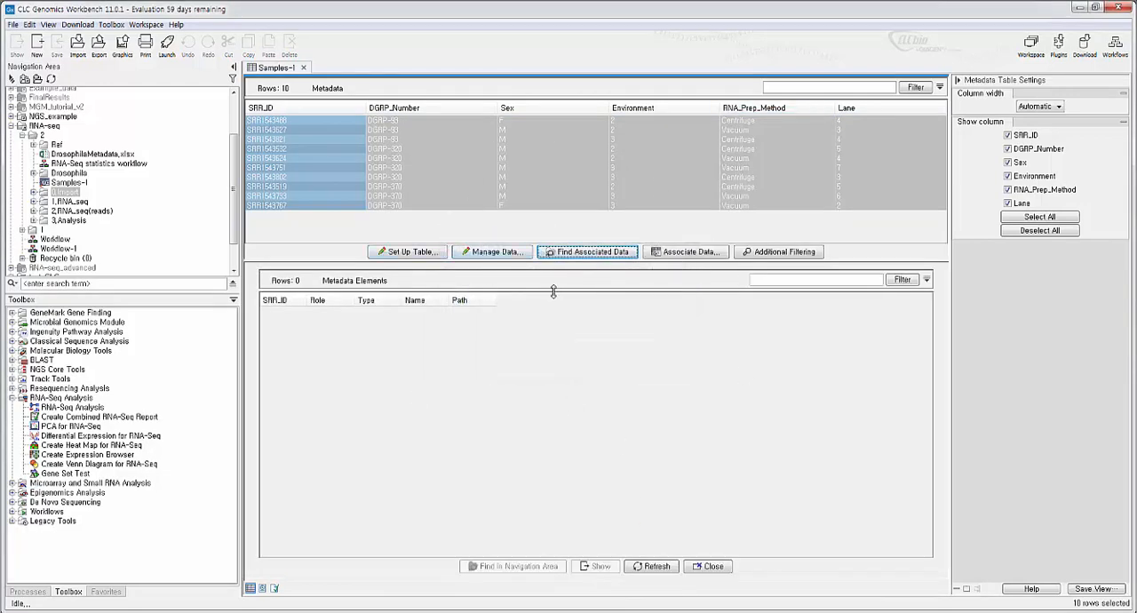
- Enlarge the metadata table area and adjust the space given to the Metadata Elements list
{"action": "left_click_drag", "start_coordinate": [553, 289], "coordinate": [560, 418]}
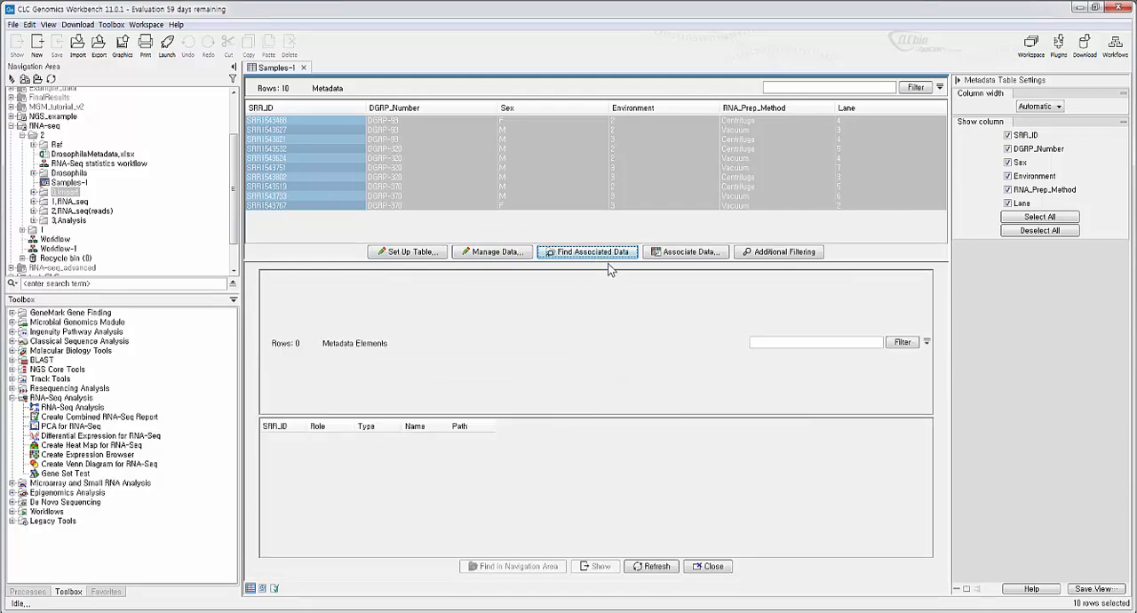
{"action": "left_click_drag", "start_coordinate": [609, 264], "coordinate": [609, 374]}
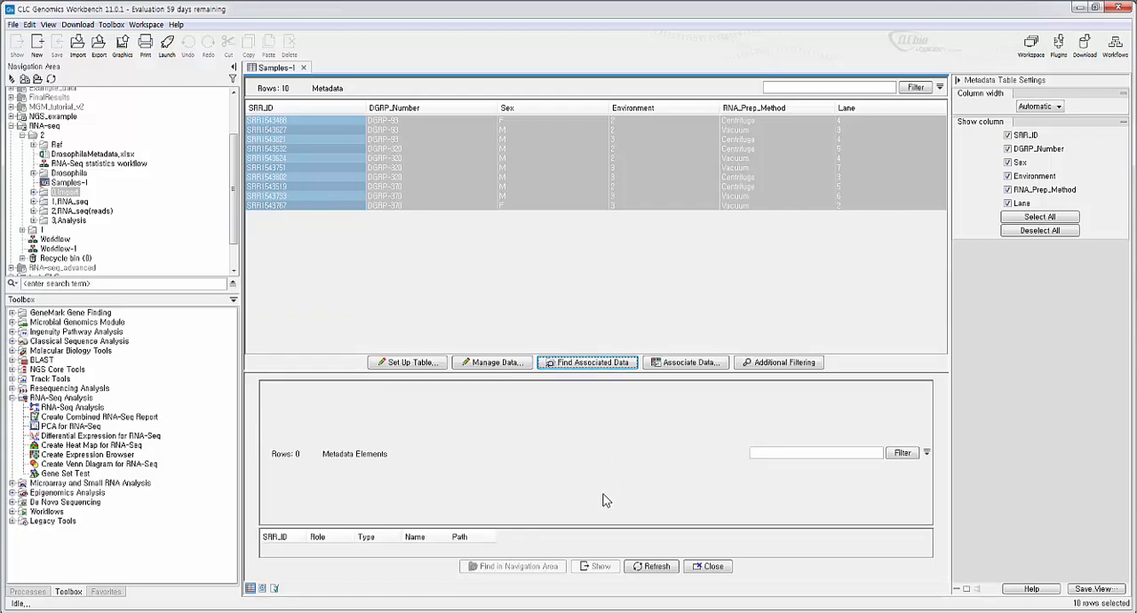
{"action": "left_click_drag", "start_coordinate": [601, 526], "coordinate": [628, 410]}
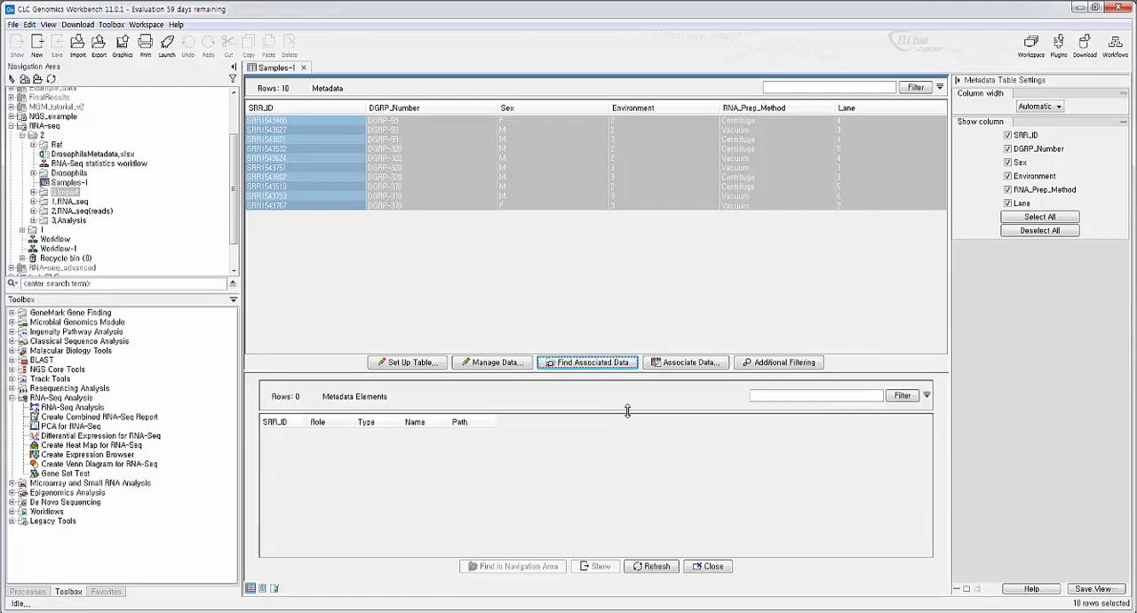
- Start automatic data association for the Samples-1 table and choose all ten reads in the 0.Import folder
{"action": "left_click", "coordinate": [697, 364]}
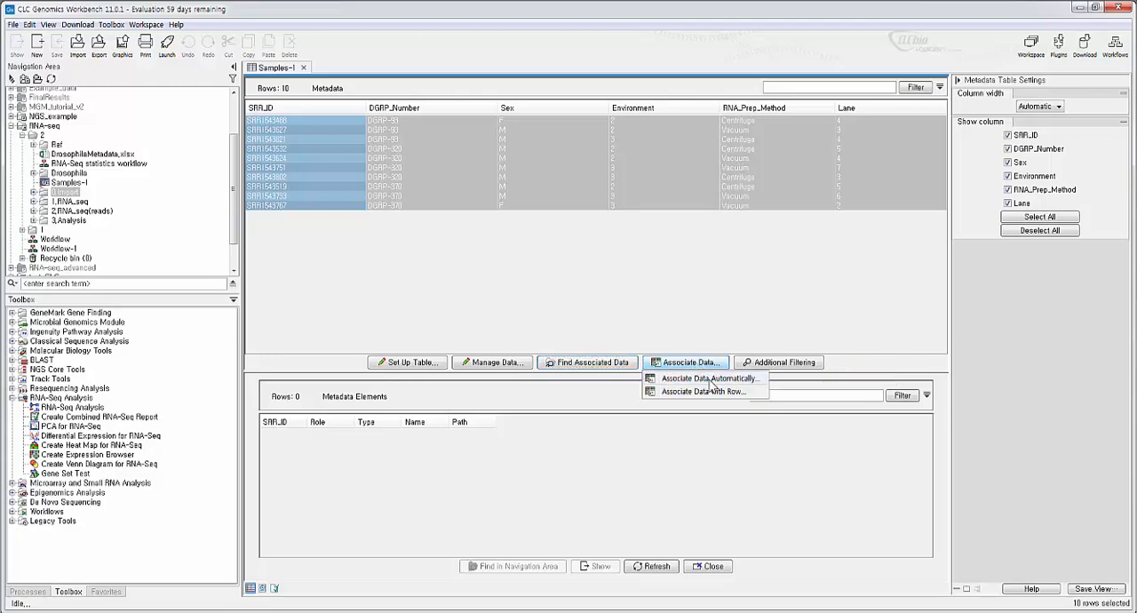
{"action": "left_click", "coordinate": [710, 379]}
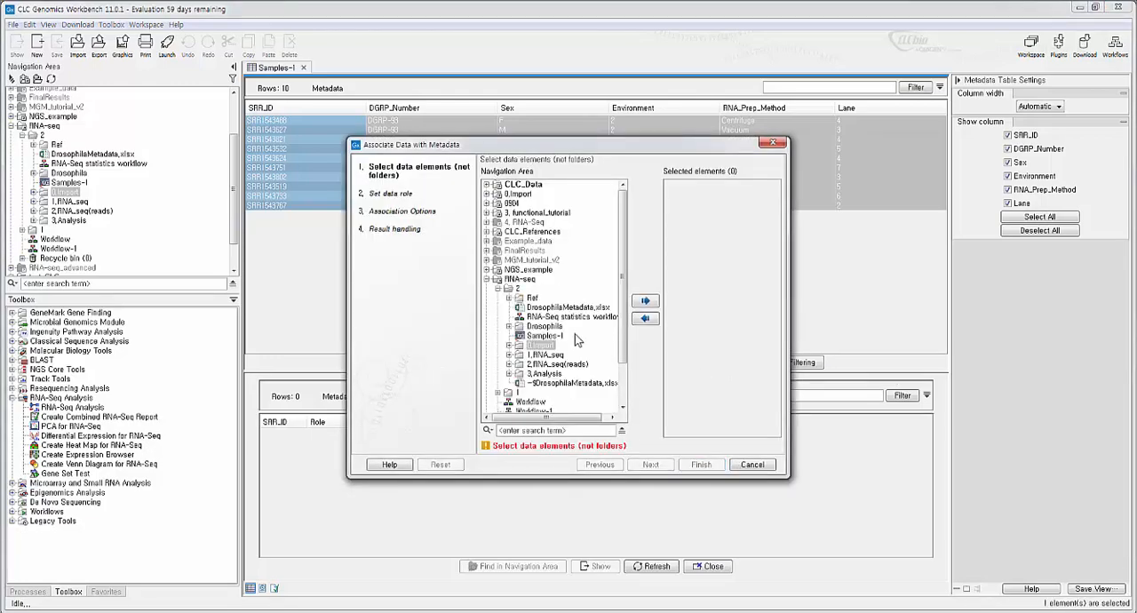
{"action": "scroll", "coordinate": [531, 286], "scroll_direction": "down", "scroll_amount": 2}
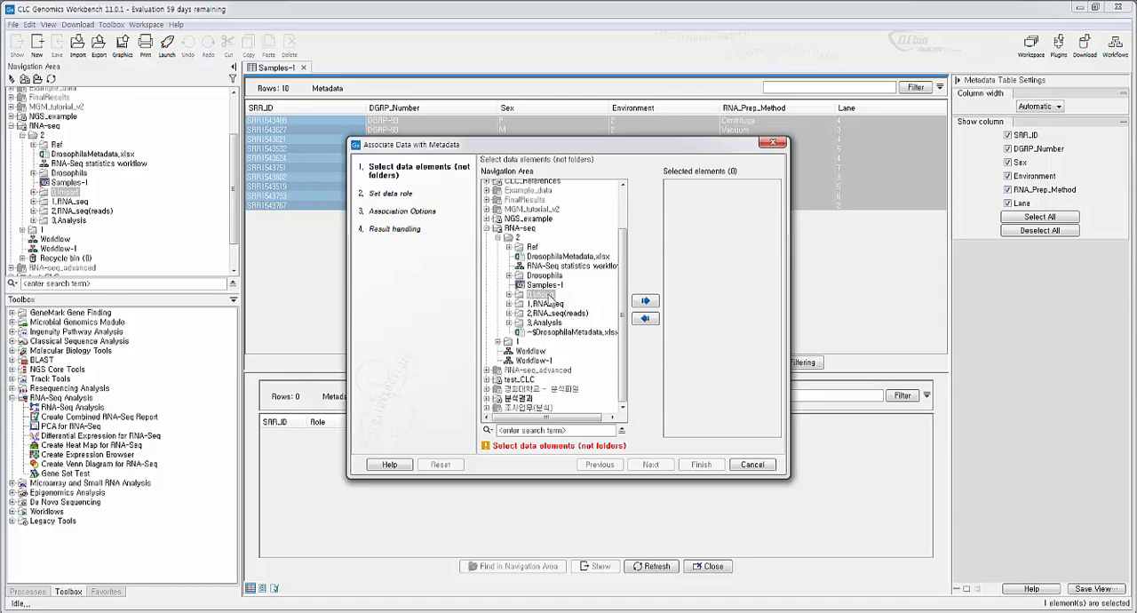
{"action": "left_click", "coordinate": [509, 295]}
{"action": "left_click", "coordinate": [555, 304]}
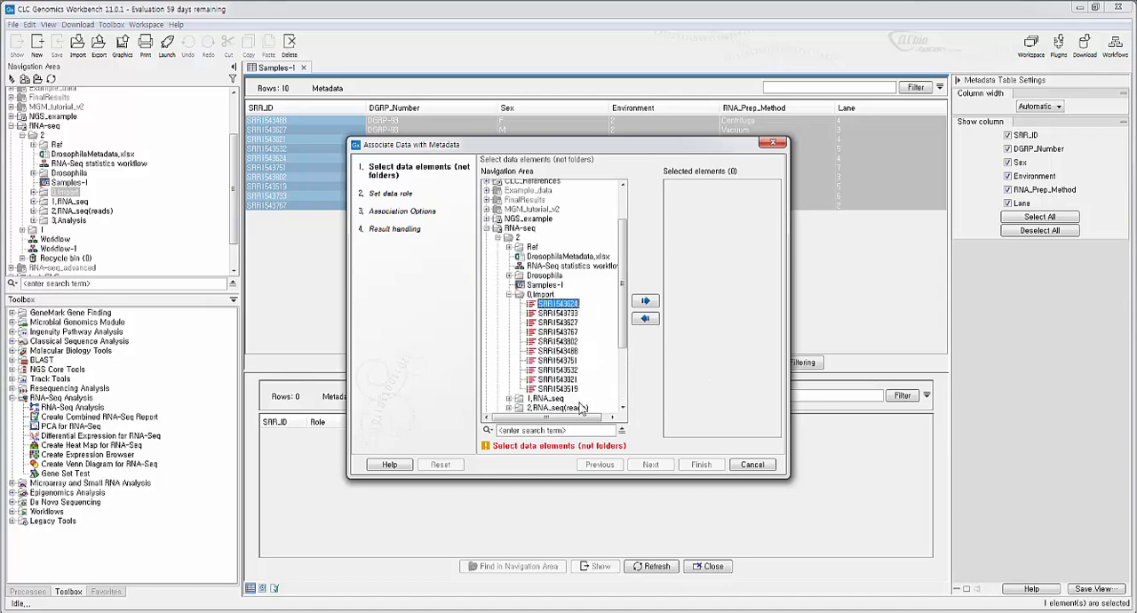
{"action": "left_click", "coordinate": [558, 388], "text": "shift"}
{"action": "left_click", "coordinate": [646, 300]}
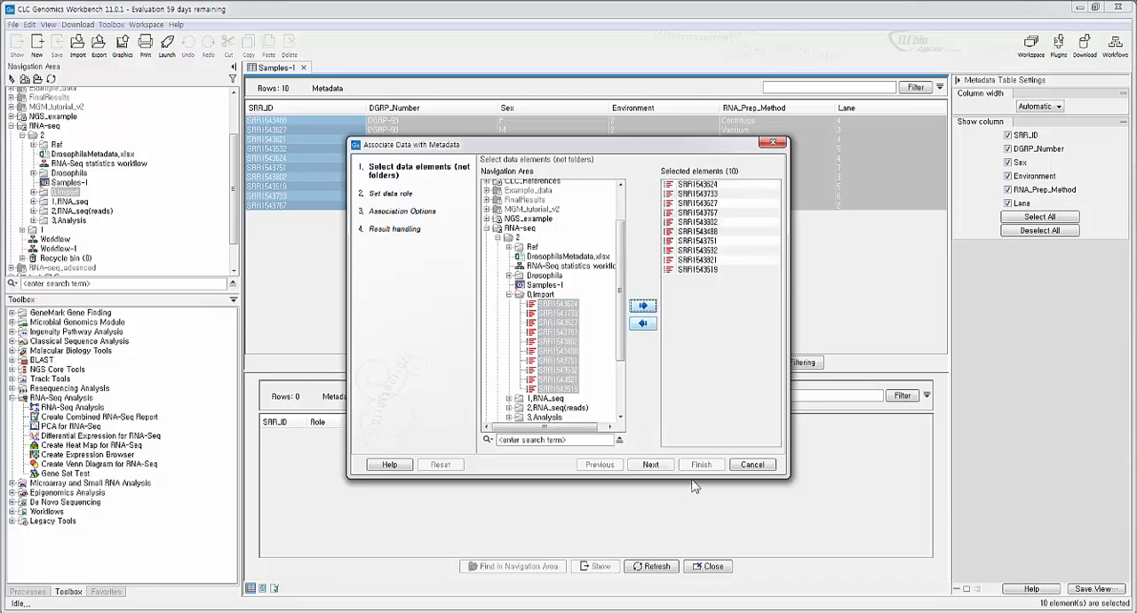
- Run the association with the role Sample data and exact name matching, without opening a log
{"action": "left_click", "coordinate": [652, 463]}
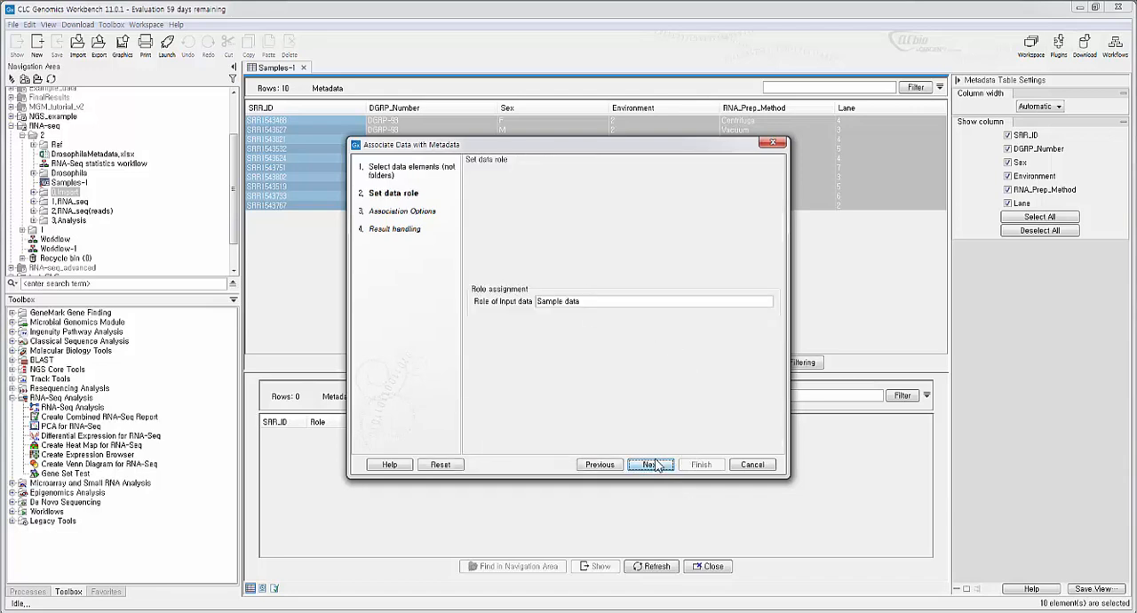
{"action": "left_click", "coordinate": [651, 464]}
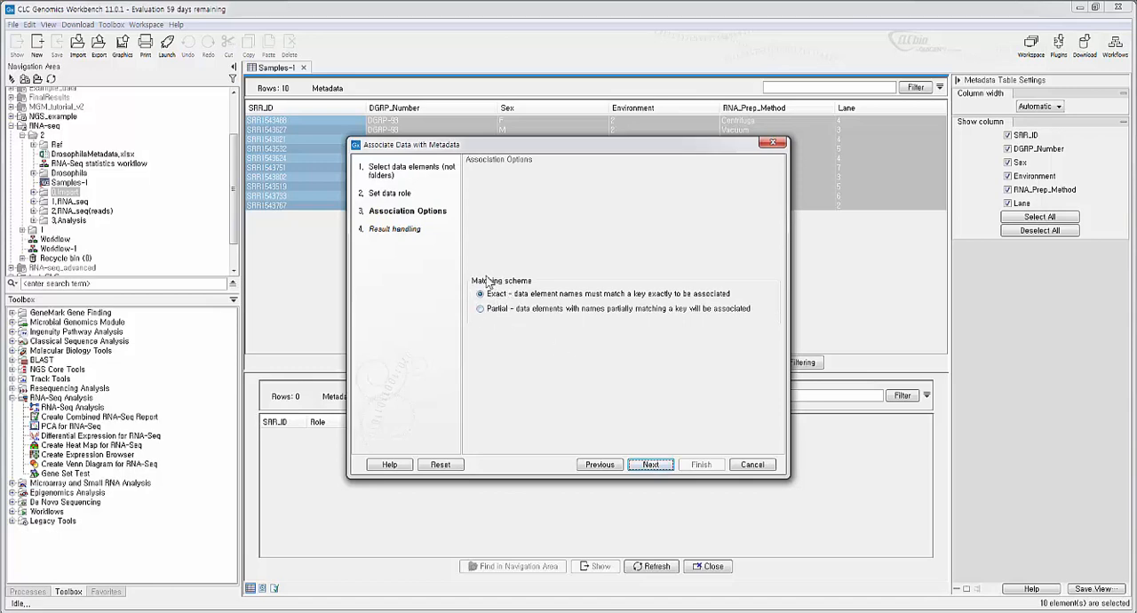
{"action": "left_click", "coordinate": [661, 467]}
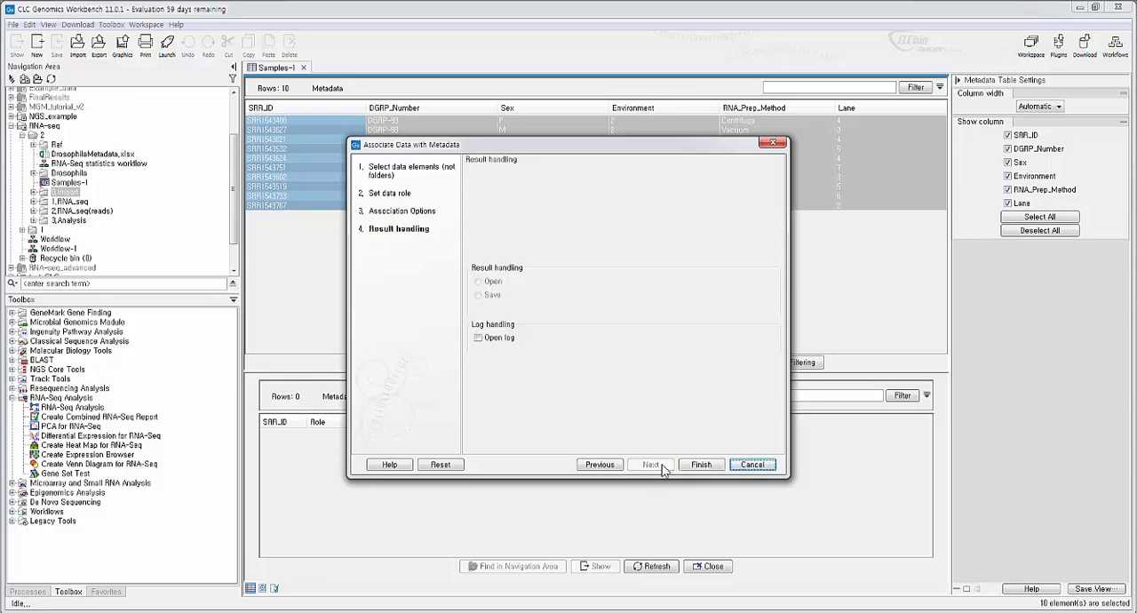
{"action": "left_click", "coordinate": [711, 466]}
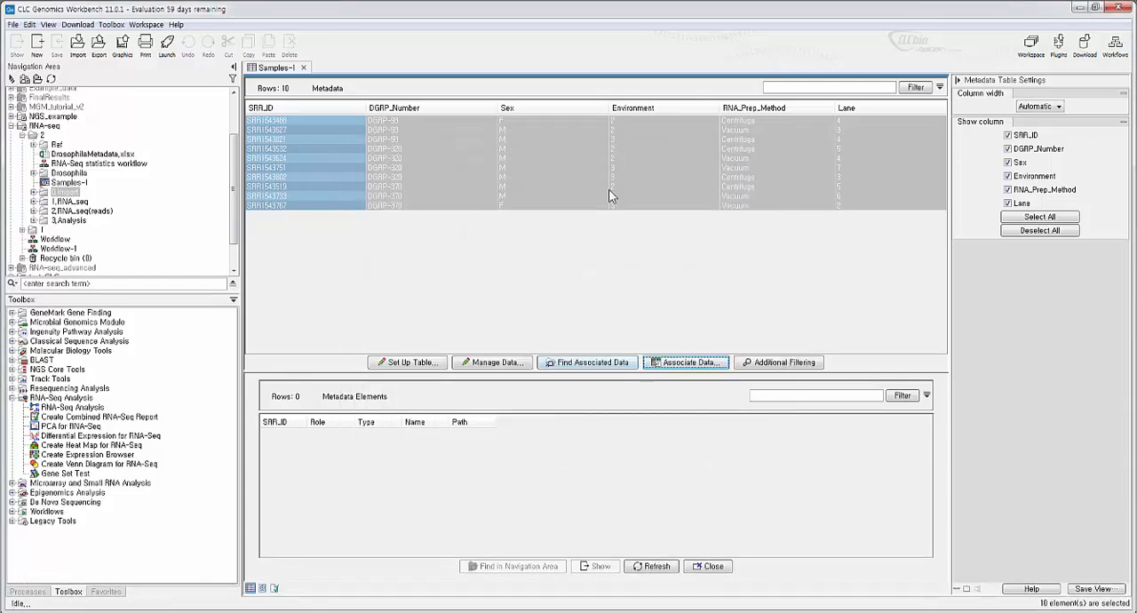
- Find the data associated with the selected metadata rows and select all ten reads in the Metadata Elements list
{"action": "left_click", "coordinate": [615, 366]}
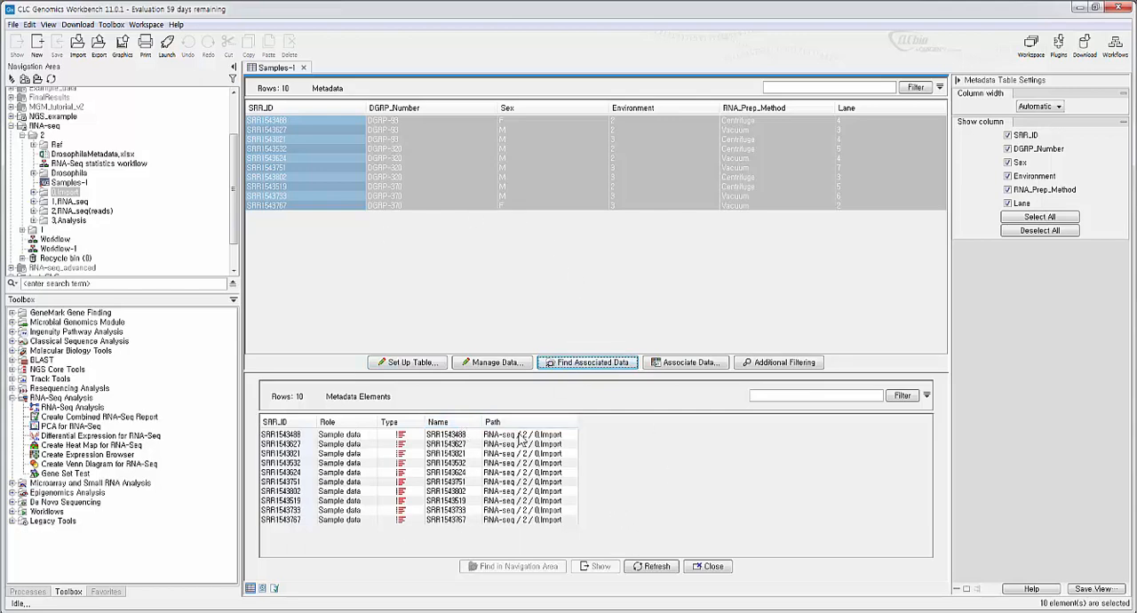
{"action": "left_click", "coordinate": [435, 436]}
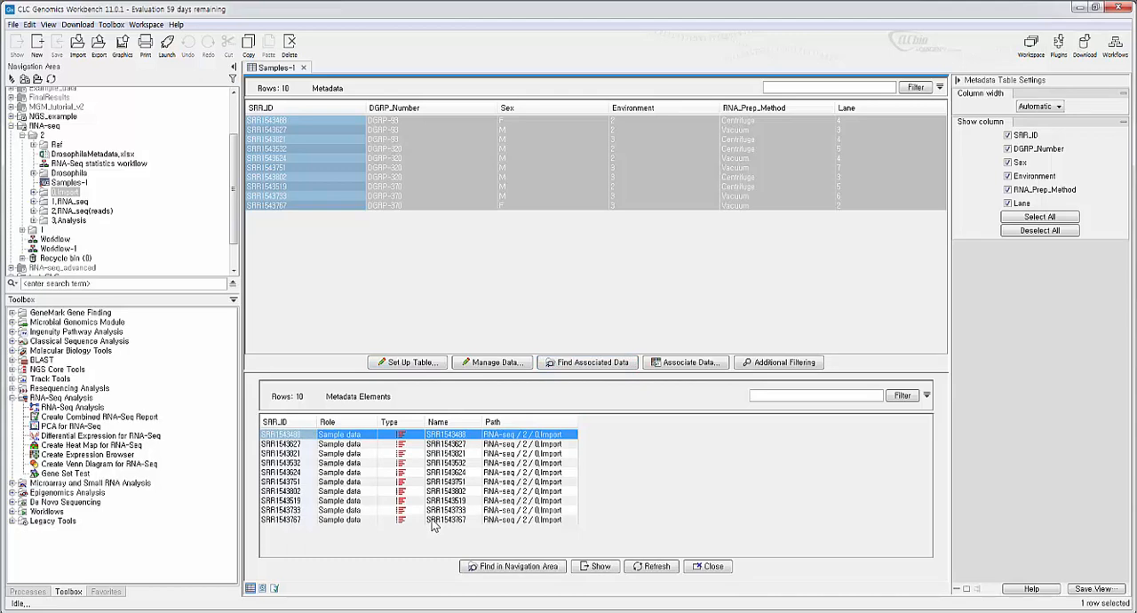
{"action": "left_click", "coordinate": [435, 521], "text": "shift"}
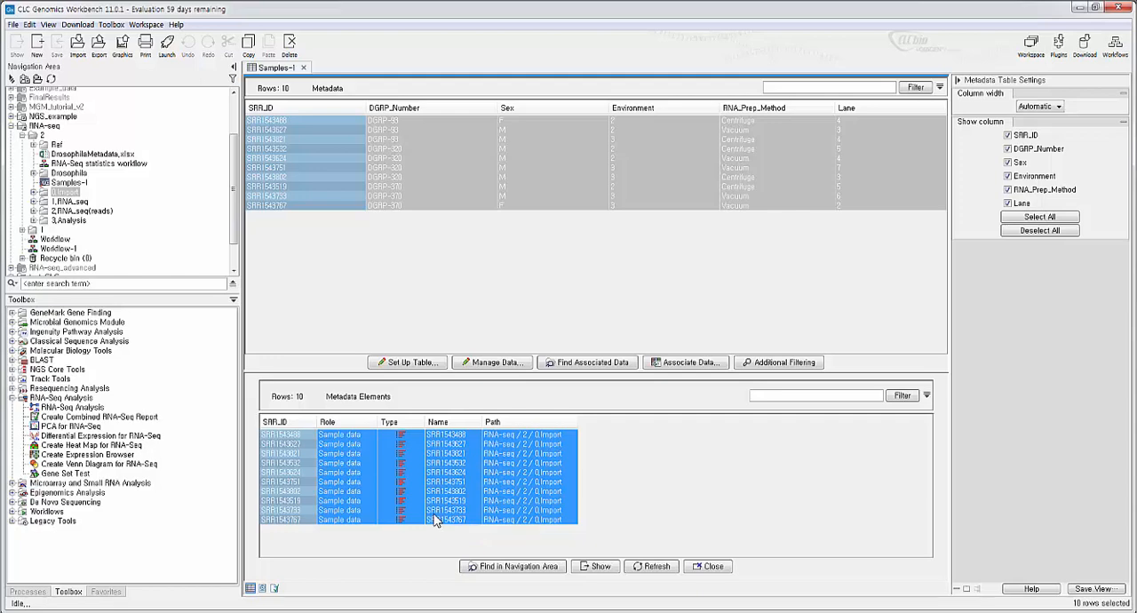
{"action": "key", "text": "ctrl+shift+t"}
{"action": "type", "text": "trim"}
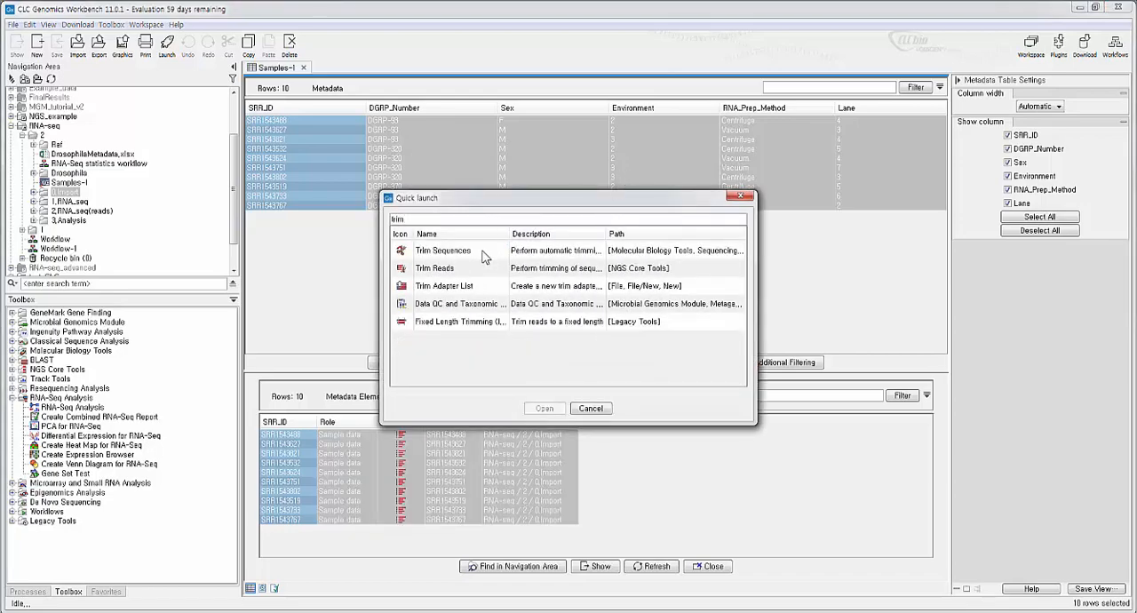
{"action": "double_click", "coordinate": [477, 270]}
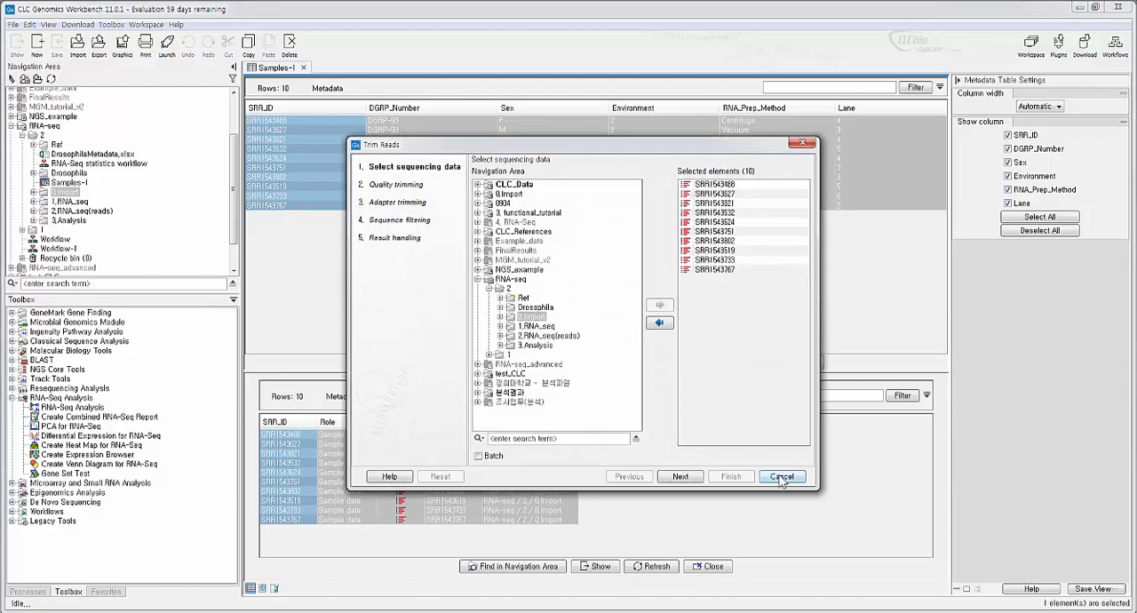
{"action": "left_click", "coordinate": [782, 477]}
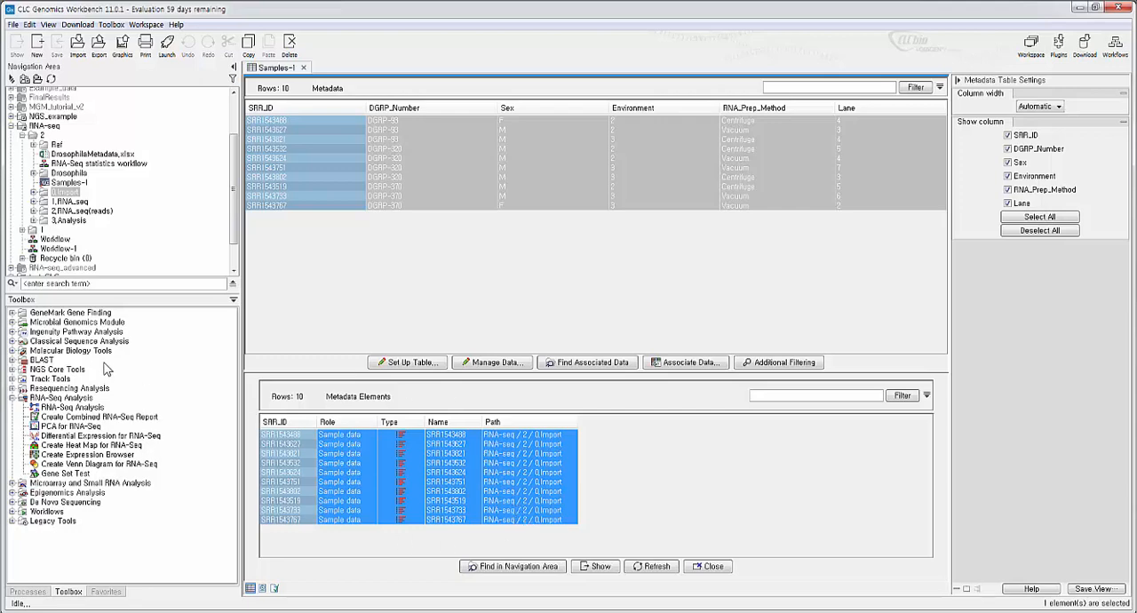
- Start RNA-Seq Analysis on the ten selected reads in batch mode and accept all the batch units
{"action": "double_click", "coordinate": [71, 406]}
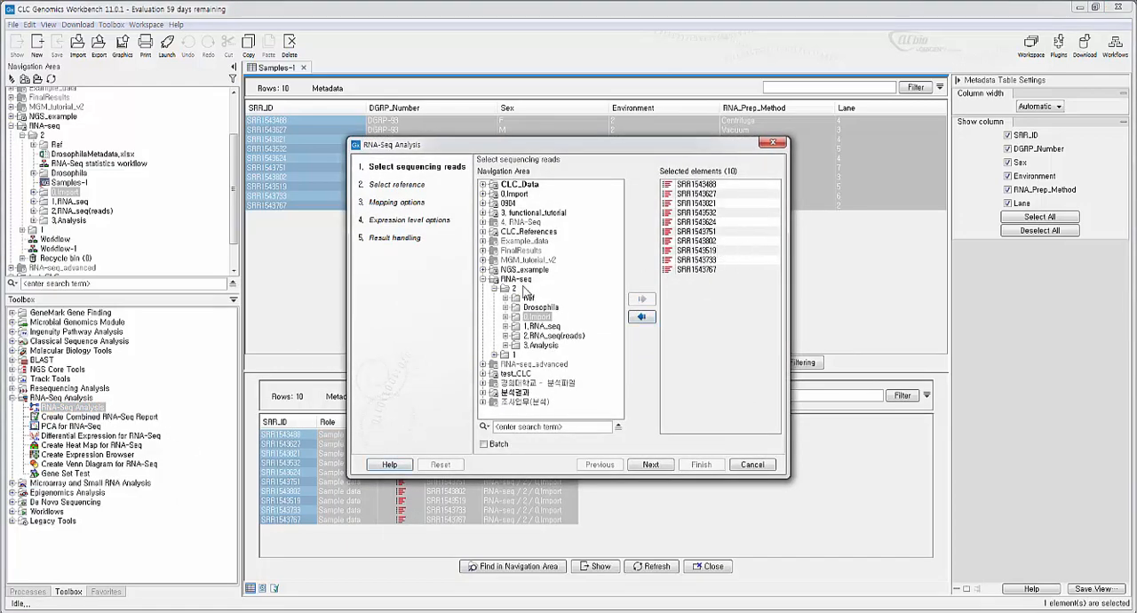
{"action": "left_click", "coordinate": [497, 445]}
{"action": "left_click", "coordinate": [649, 465]}
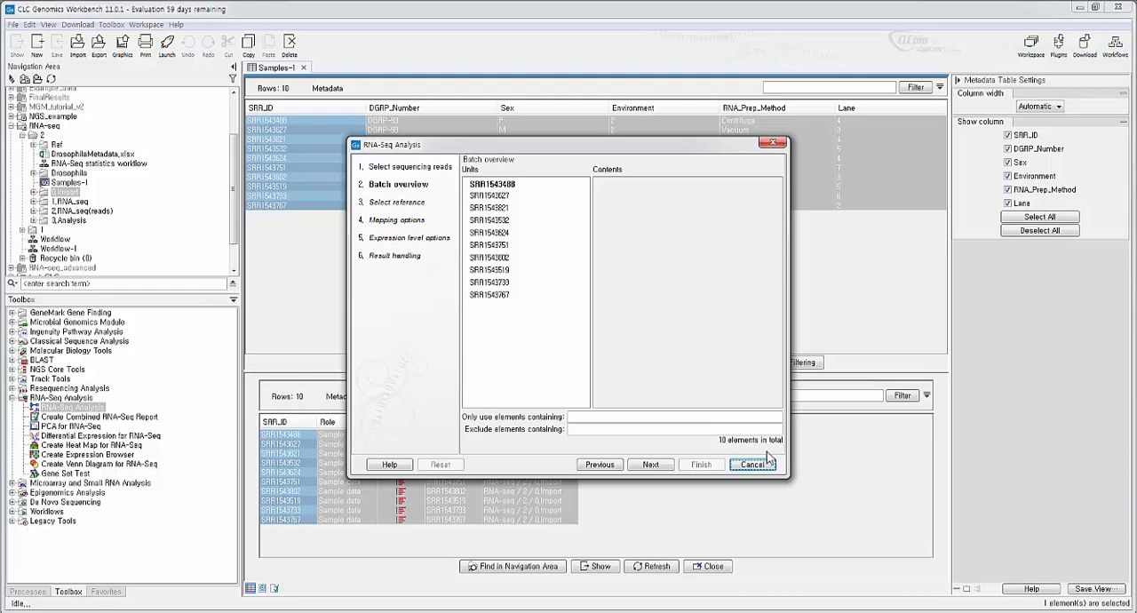
{"action": "left_click", "coordinate": [661, 467]}
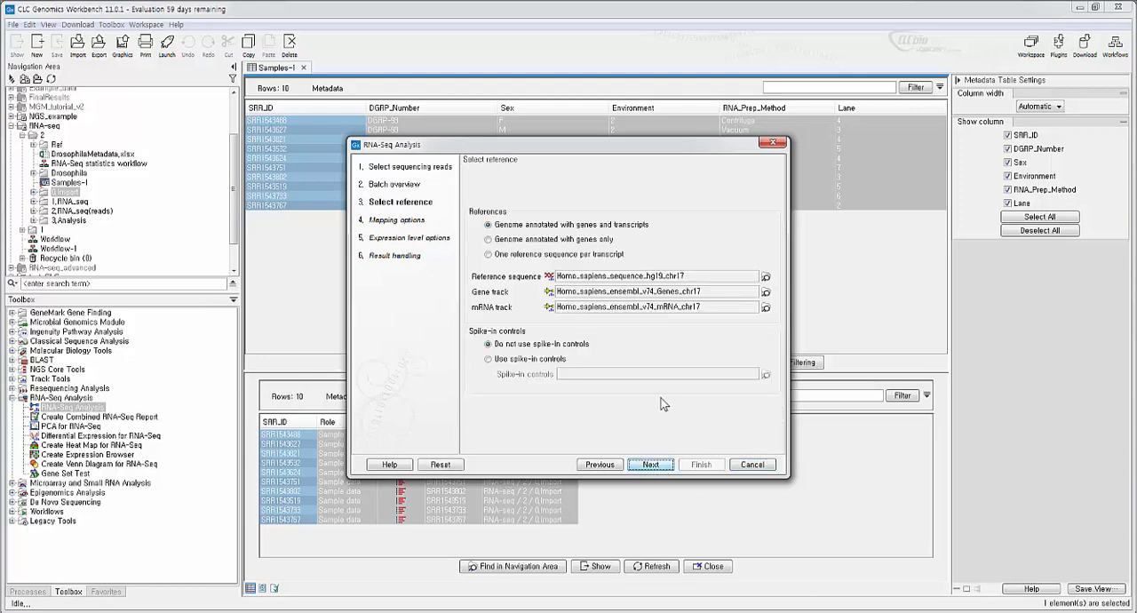
- Replace the reference sequence with Drosophila melanogaster sequence from the Drosophila folder
{"action": "left_click", "coordinate": [766, 276]}
{"action": "left_click", "coordinate": [676, 145]}
{"action": "left_click", "coordinate": [591, 314]}
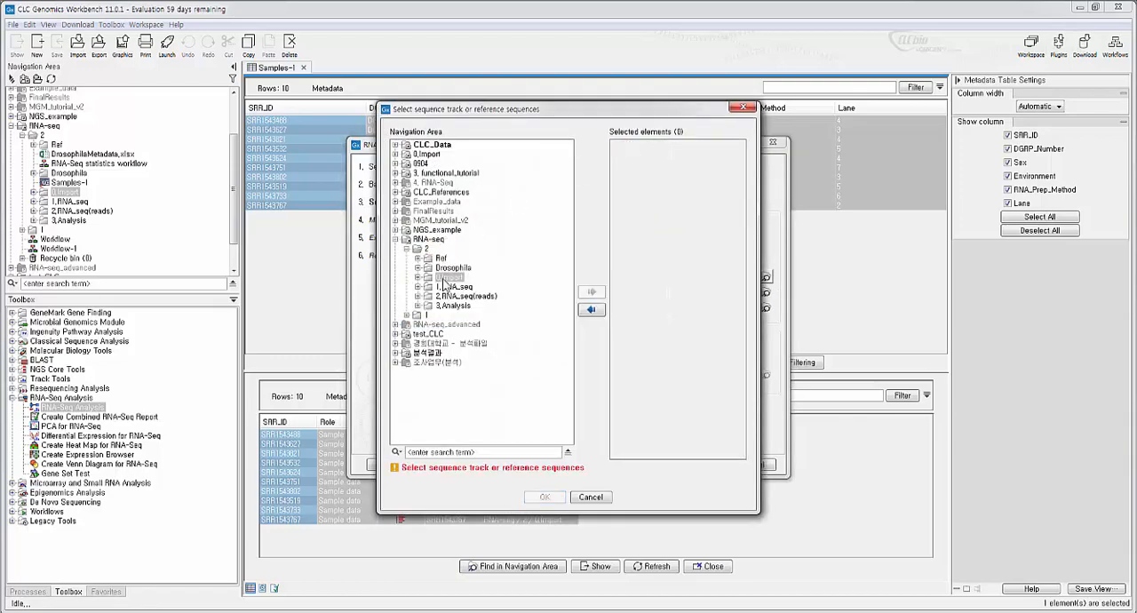
{"action": "left_click", "coordinate": [450, 270]}
{"action": "double_click", "coordinate": [453, 268]}
{"action": "left_click", "coordinate": [505, 277]}
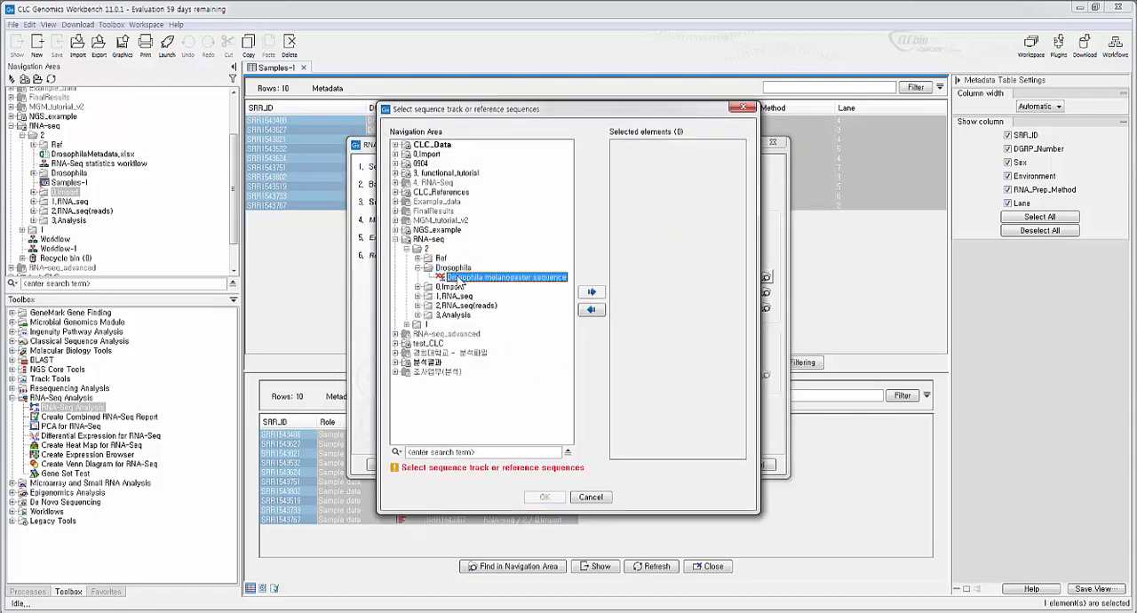
{"action": "left_click", "coordinate": [593, 296]}
{"action": "left_click", "coordinate": [545, 496]}
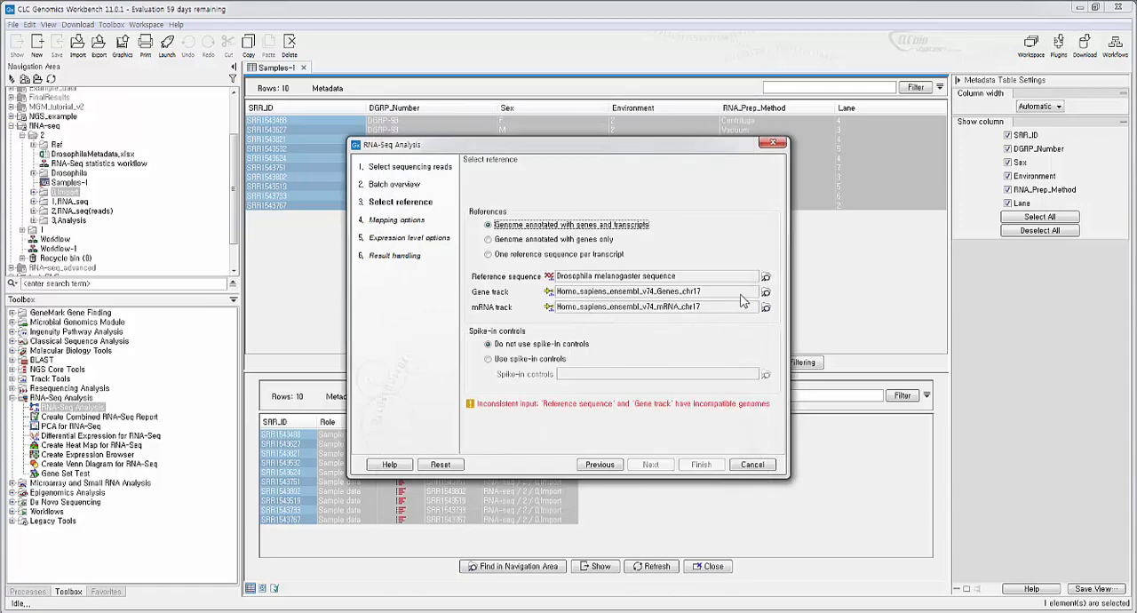
- Replace the human gene track with Drosophila melanogaster_Gene
{"action": "left_click", "coordinate": [766, 292]}
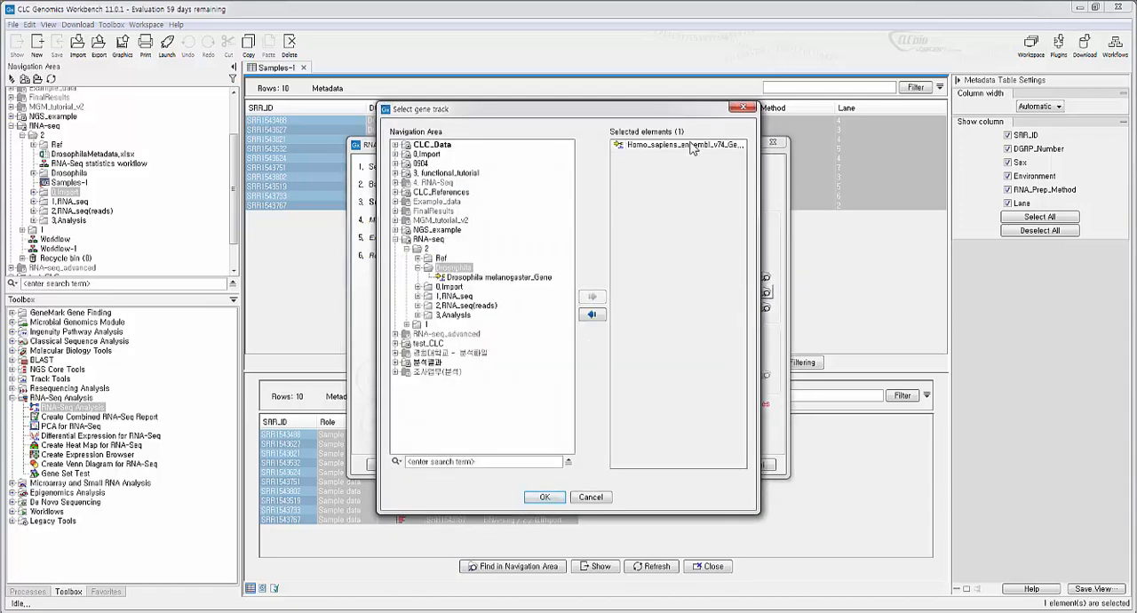
{"action": "left_click", "coordinate": [675, 145]}
{"action": "left_click", "coordinate": [592, 310]}
{"action": "left_click", "coordinate": [498, 278]}
{"action": "left_click", "coordinate": [592, 296]}
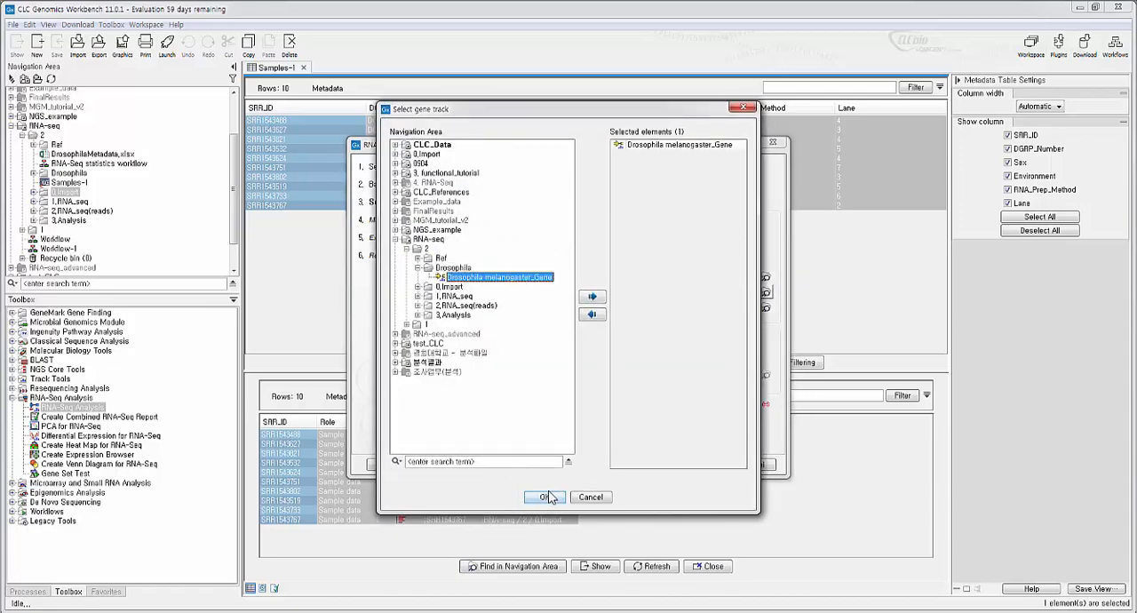
{"action": "left_click", "coordinate": [548, 497]}
- Replace the human mRNA track with Drosophila melanogaster_mRNA and accept the reference settings without spike-in controls
{"action": "left_click", "coordinate": [765, 307]}
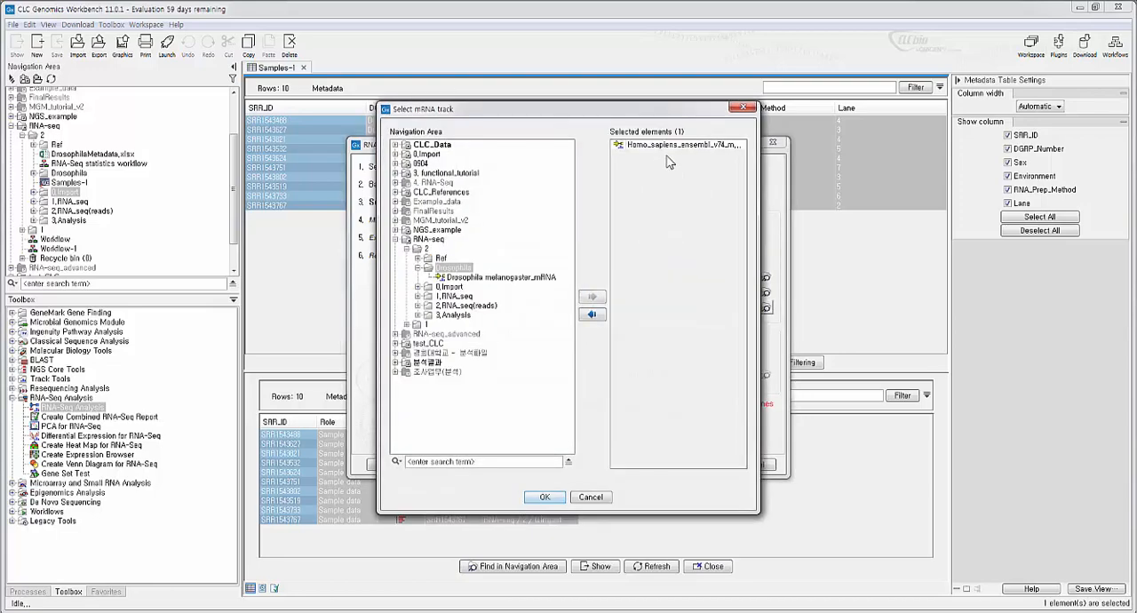
{"action": "left_click", "coordinate": [671, 145]}
{"action": "left_click", "coordinate": [592, 314]}
{"action": "left_click", "coordinate": [497, 277]}
{"action": "left_click", "coordinate": [592, 296]}
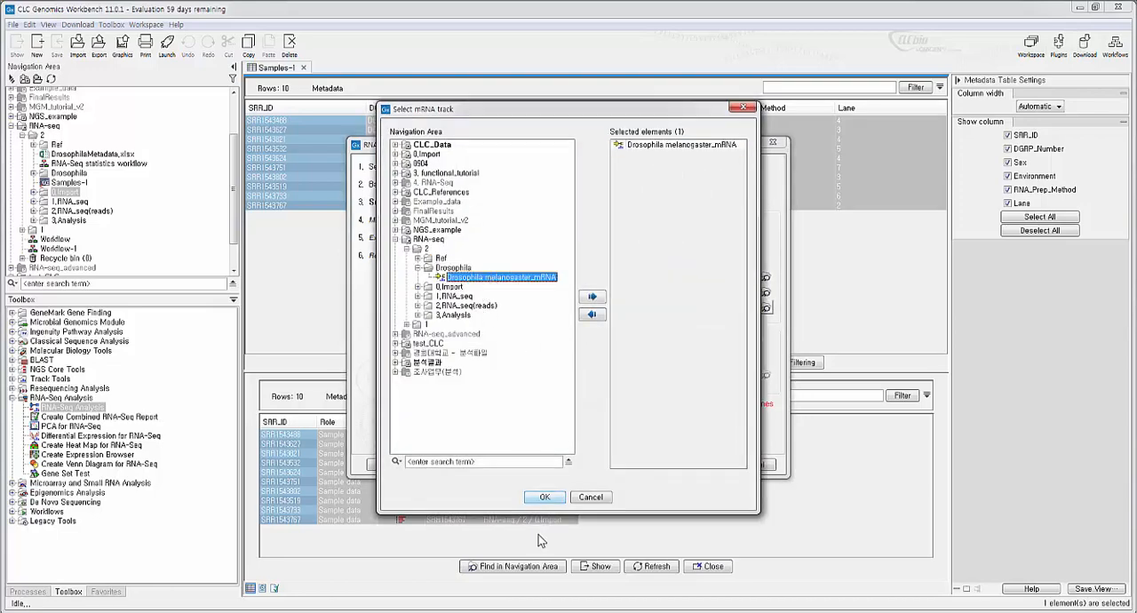
{"action": "left_click", "coordinate": [545, 499]}
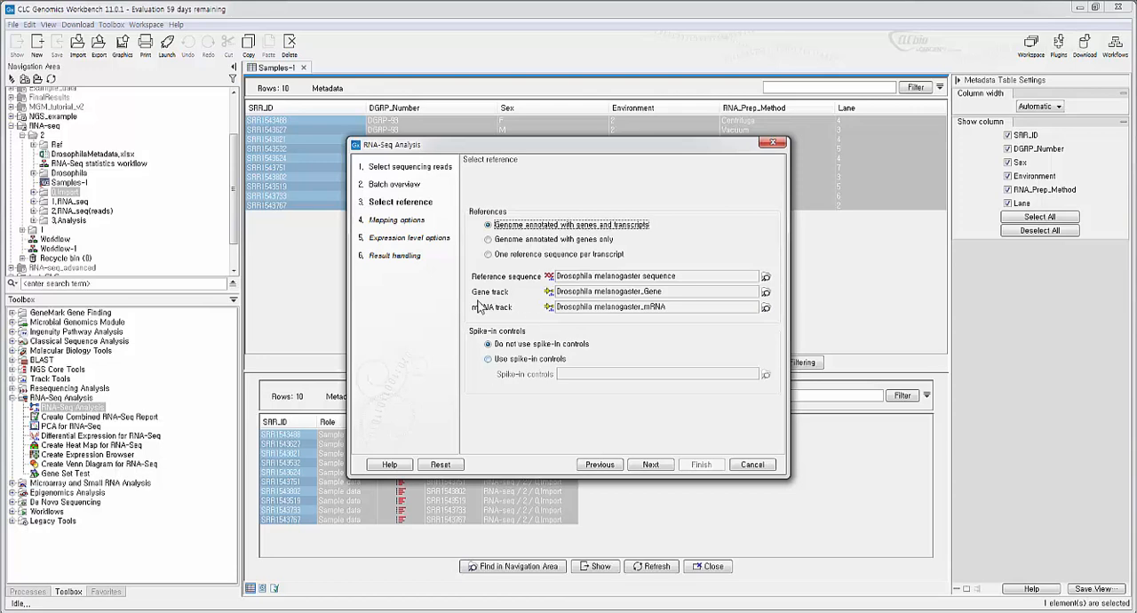
{"action": "left_click", "coordinate": [650, 465]}
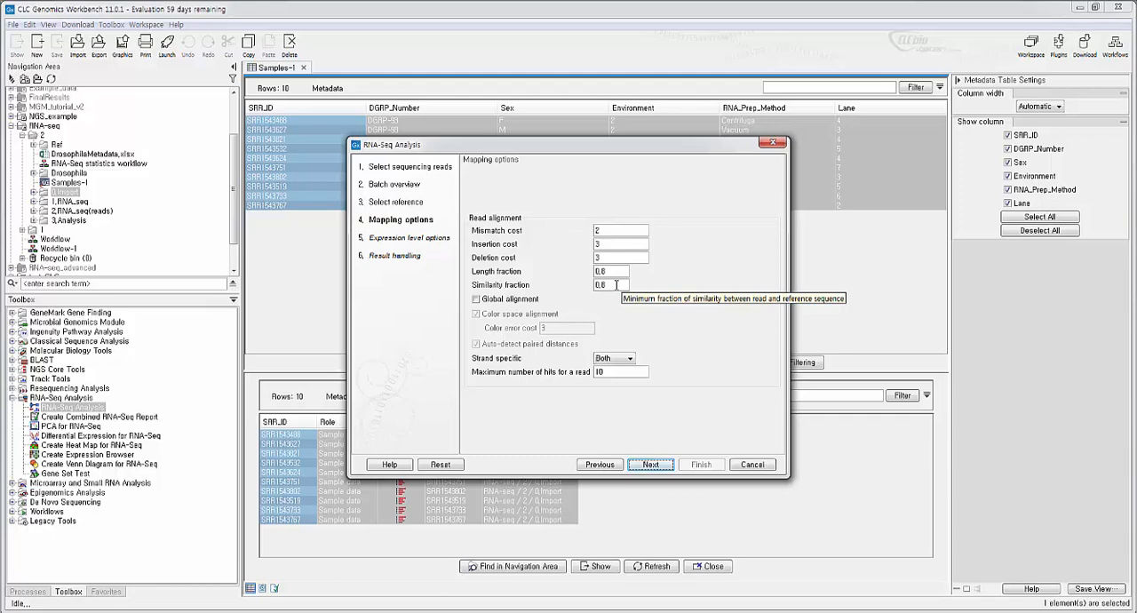
- Set the expression value to TPM and proceed to the save location, with a report created and results saved in a specified location
{"action": "left_click", "coordinate": [648, 467]}
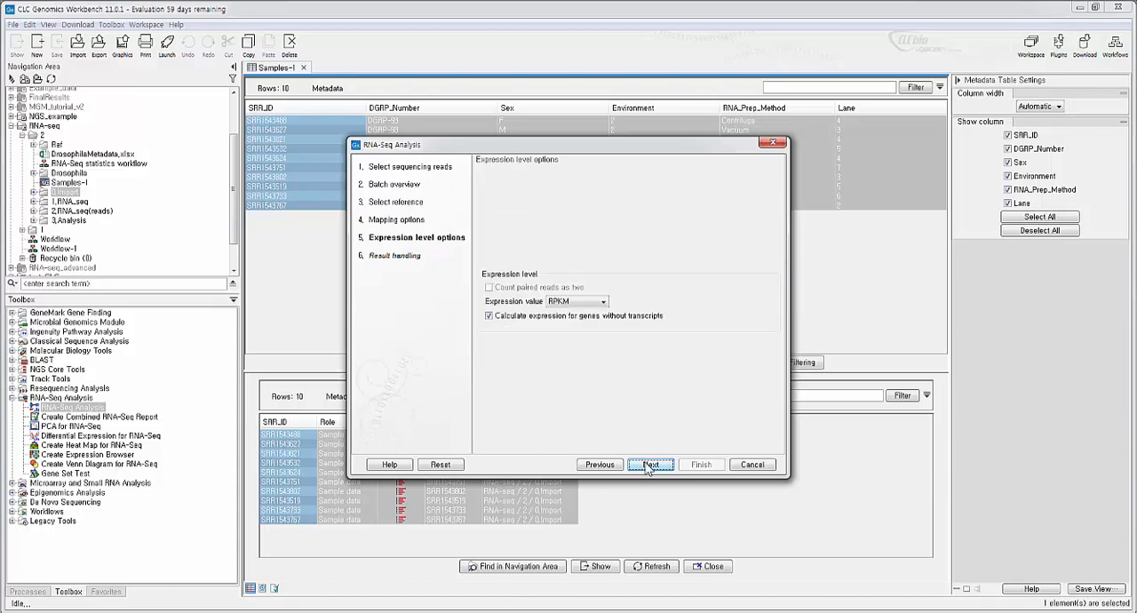
{"action": "left_click", "coordinate": [583, 304]}
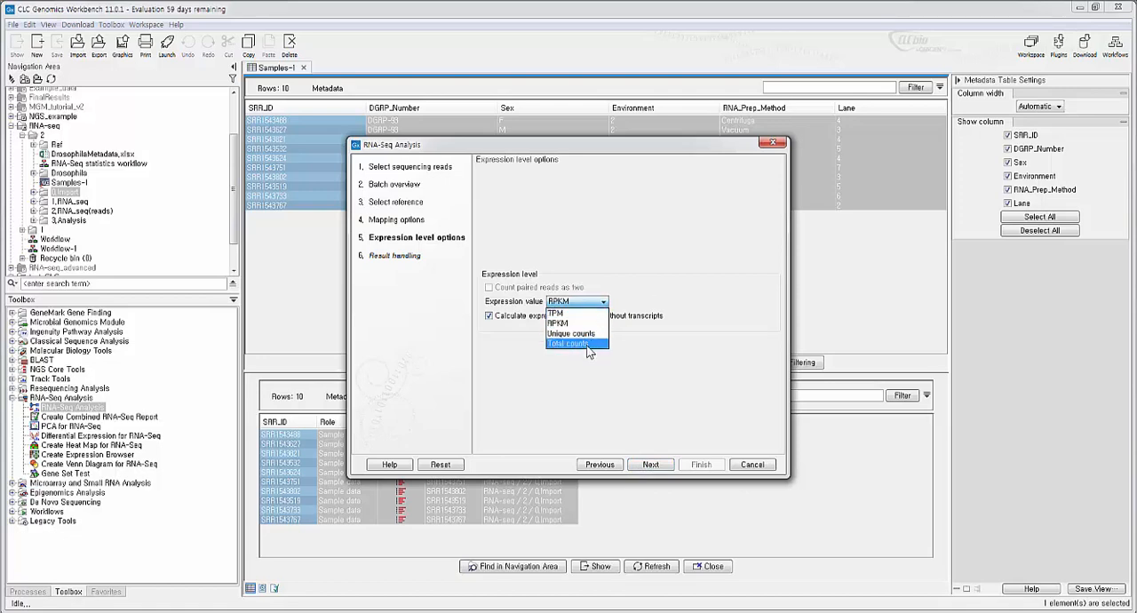
{"action": "left_click", "coordinate": [645, 299]}
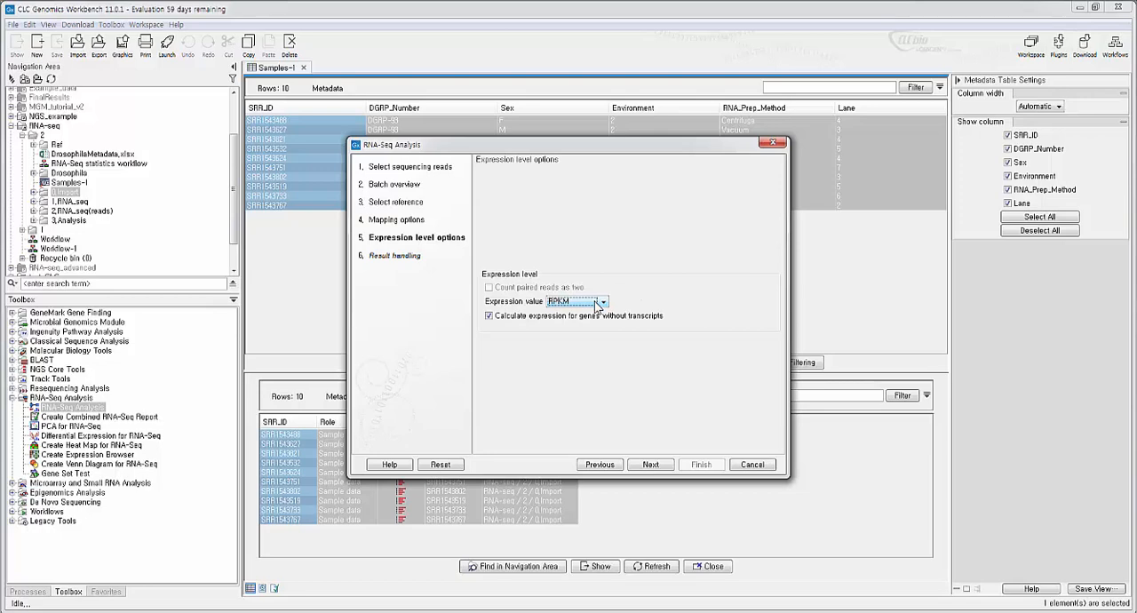
{"action": "left_click", "coordinate": [596, 303]}
{"action": "left_click", "coordinate": [647, 289]}
{"action": "left_click", "coordinate": [590, 302]}
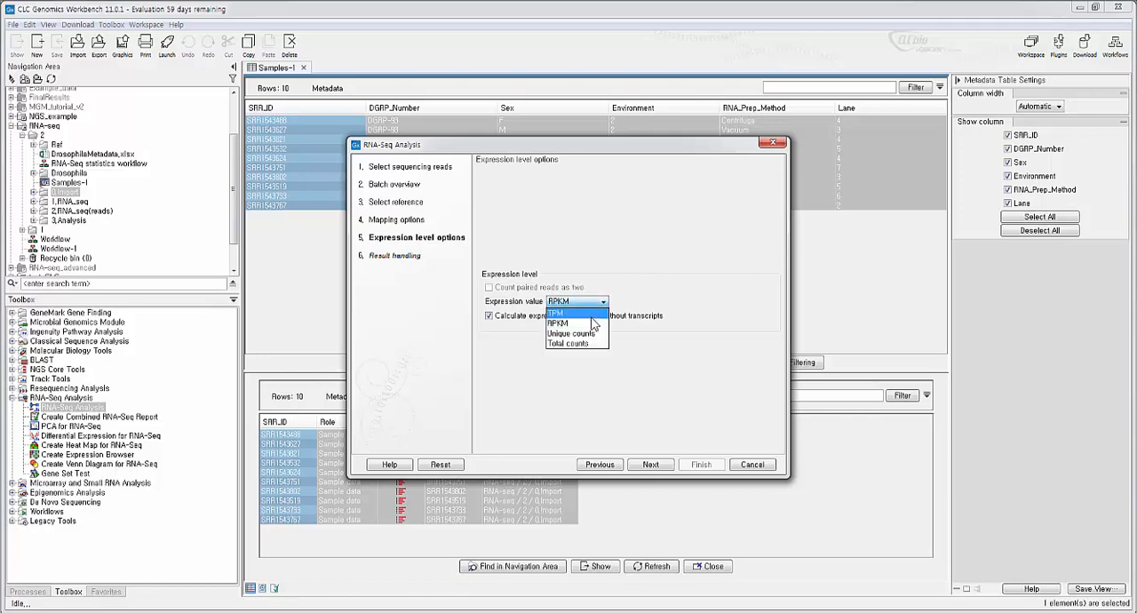
{"action": "left_click", "coordinate": [591, 320]}
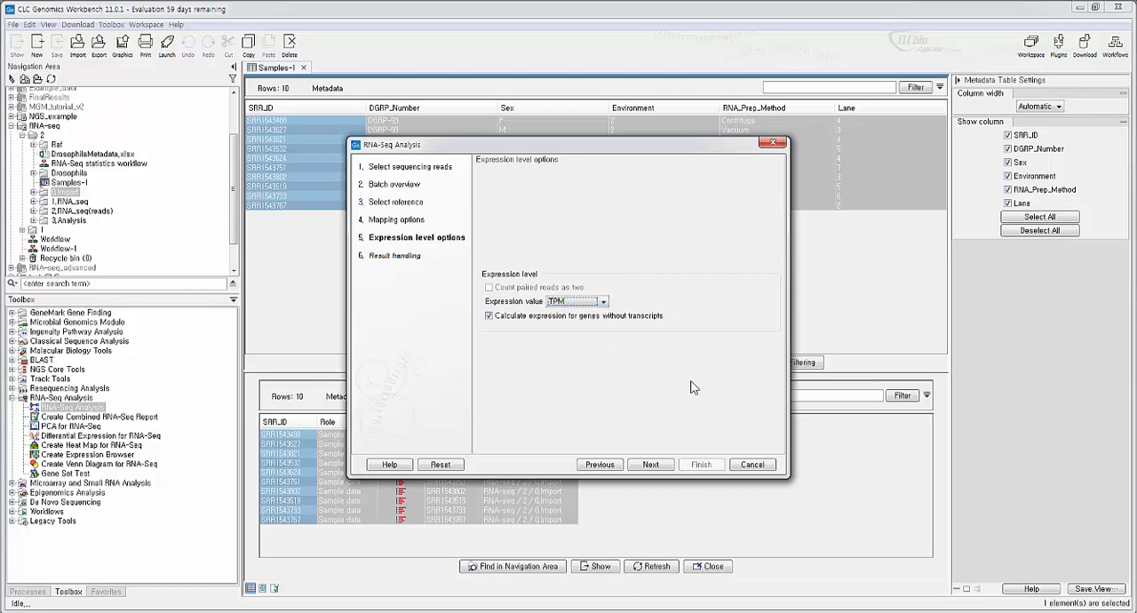
{"action": "left_click", "coordinate": [659, 469]}
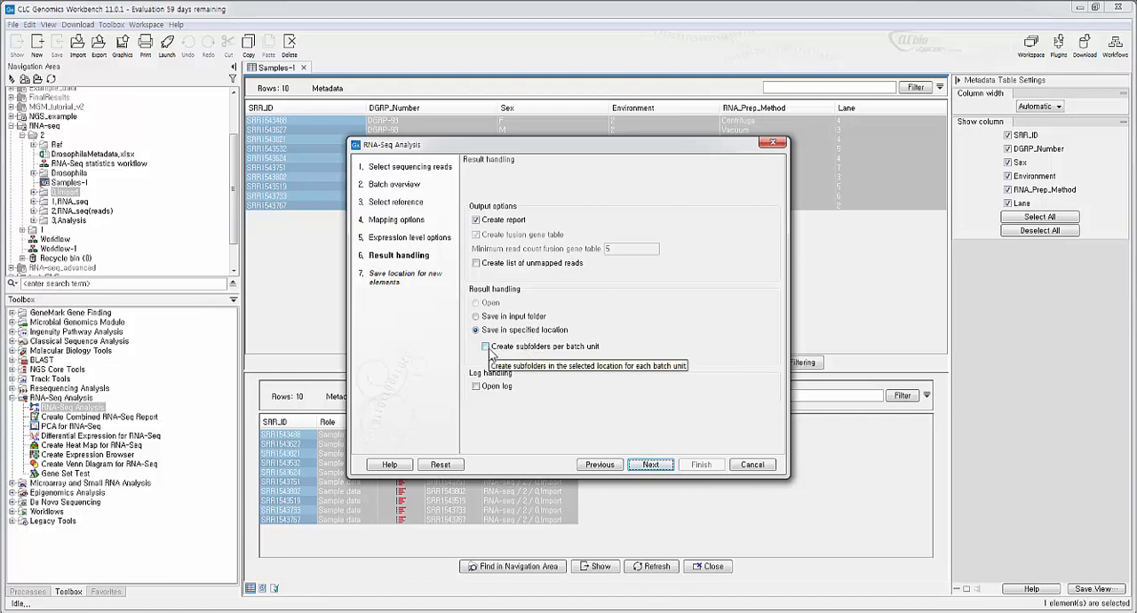
{"action": "left_click", "coordinate": [651, 465]}
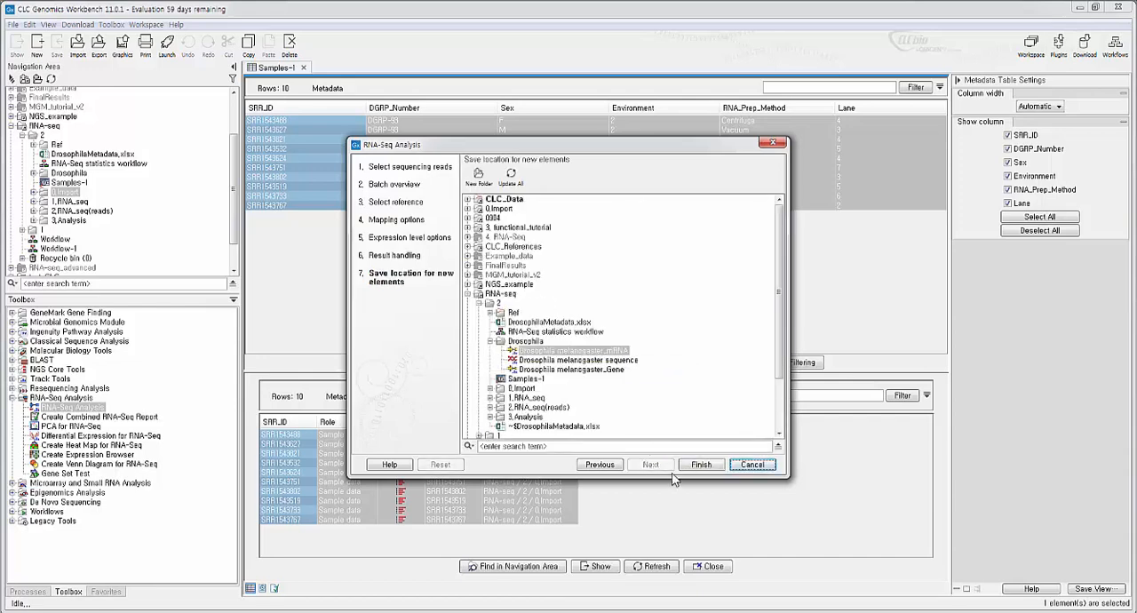
- Cancel the RNA-Seq Analysis setup and look through the expression tracks and reports in the 1_RNA_seq folder
{"action": "left_click", "coordinate": [751, 465]}
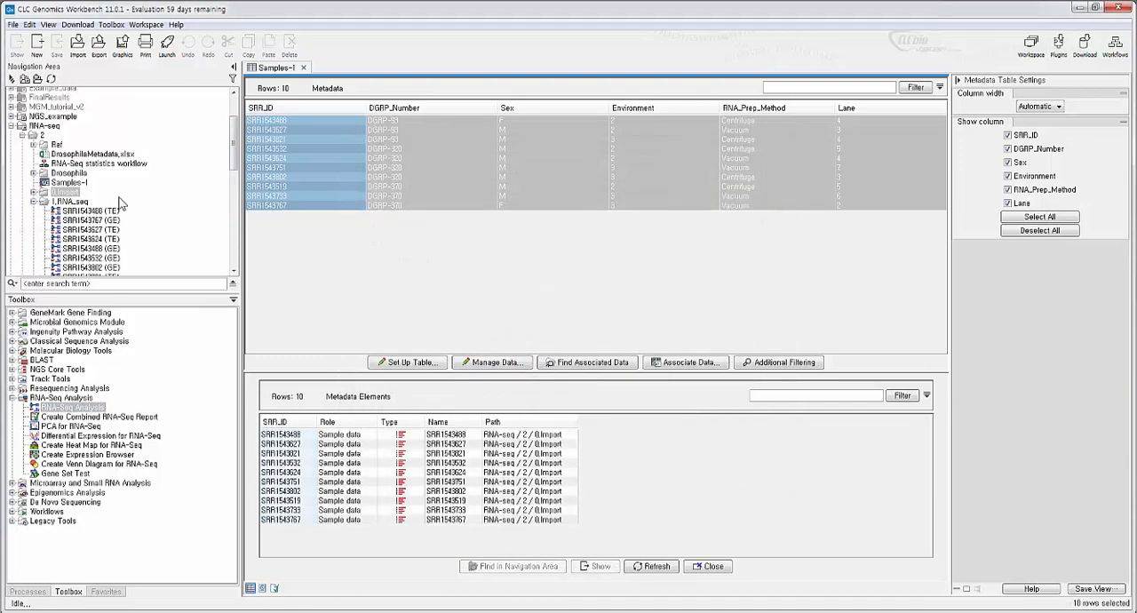
{"action": "mouse_move", "coordinate": [234, 142]}
{"action": "left_mouse_down"}
{"action": "mouse_move", "coordinate": [234, 188]}
{"action": "mouse_move", "coordinate": [234, 162]}
{"action": "left_mouse_up"}
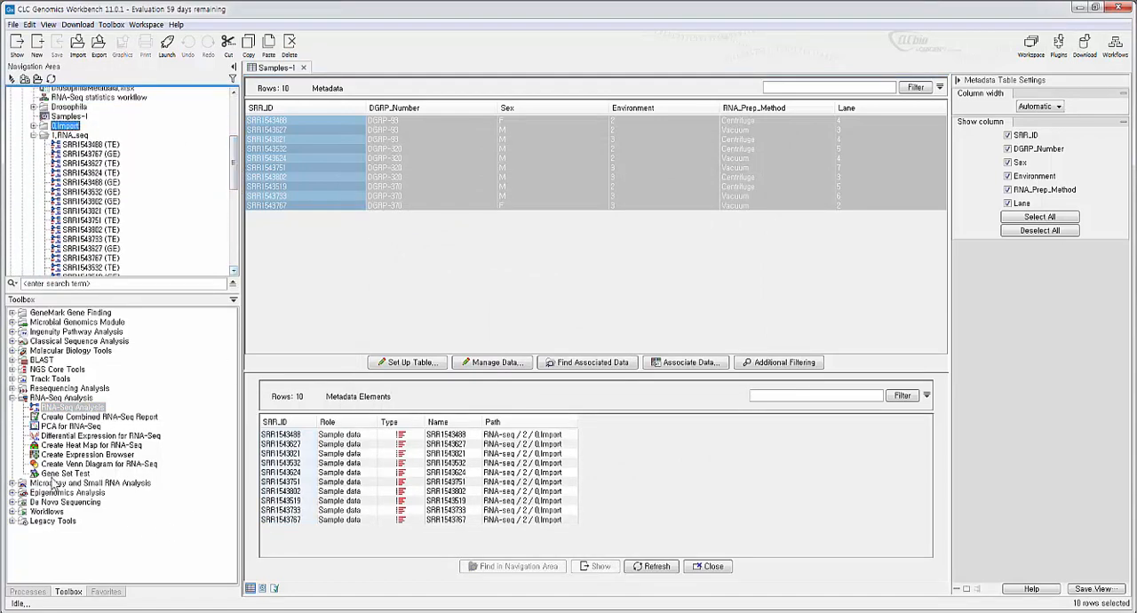
{"action": "left_click_drag", "start_coordinate": [235, 164], "coordinate": [235, 171]}
{"action": "left_click", "coordinate": [119, 127]}
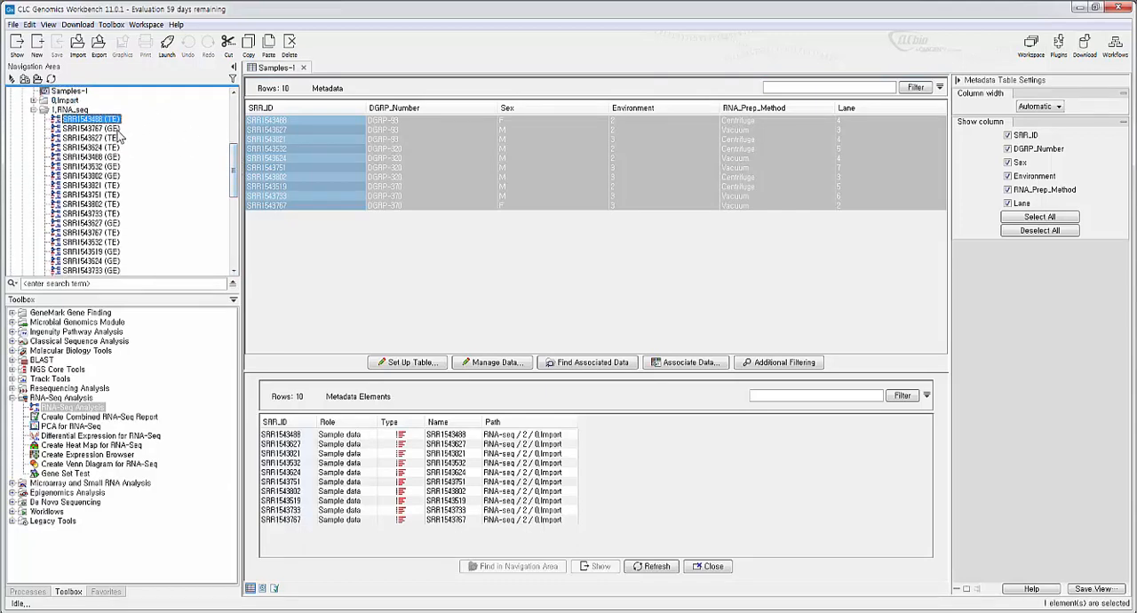
{"action": "mouse_move", "coordinate": [232, 182]}
{"action": "left_mouse_down"}
{"action": "mouse_move", "coordinate": [228, 201]}
{"action": "mouse_move", "coordinate": [238, 176]}
{"action": "left_mouse_up"}
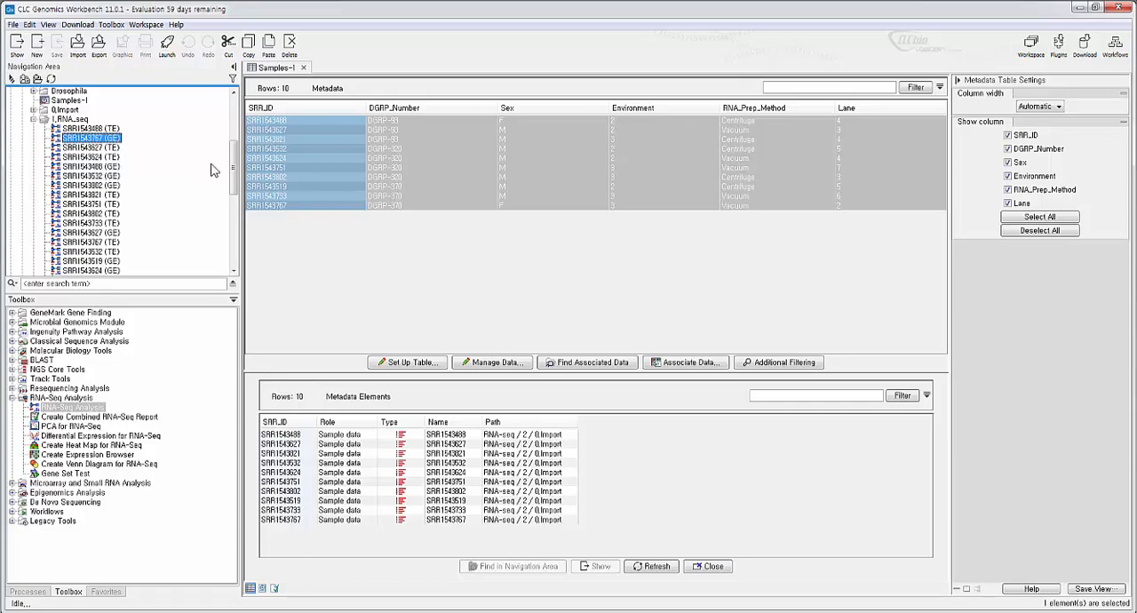
{"action": "left_click_drag", "start_coordinate": [234, 171], "coordinate": [233, 211]}
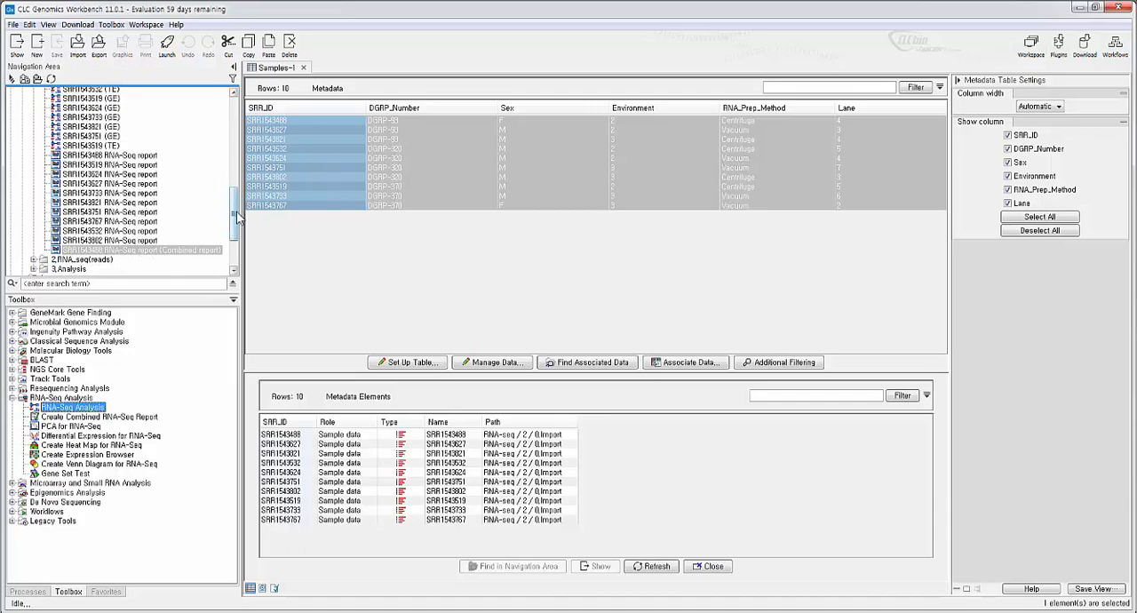
{"action": "left_click_drag", "start_coordinate": [236, 214], "coordinate": [237, 179]}
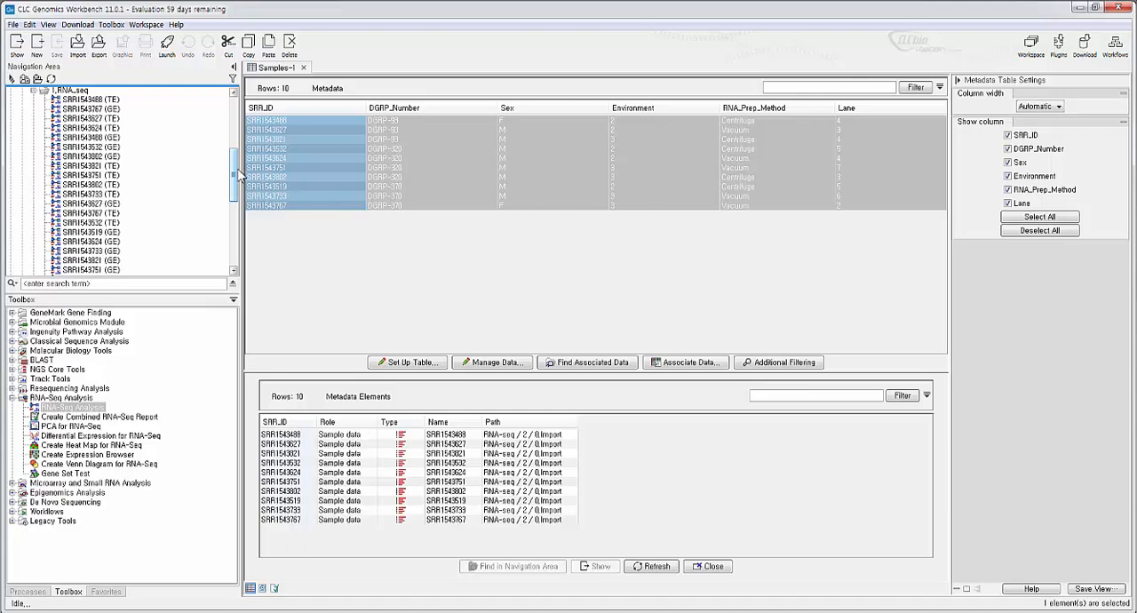
- View the options for downloading reference genome data and for importing tracks, without starting either one
{"action": "left_click", "coordinate": [1085, 44]}
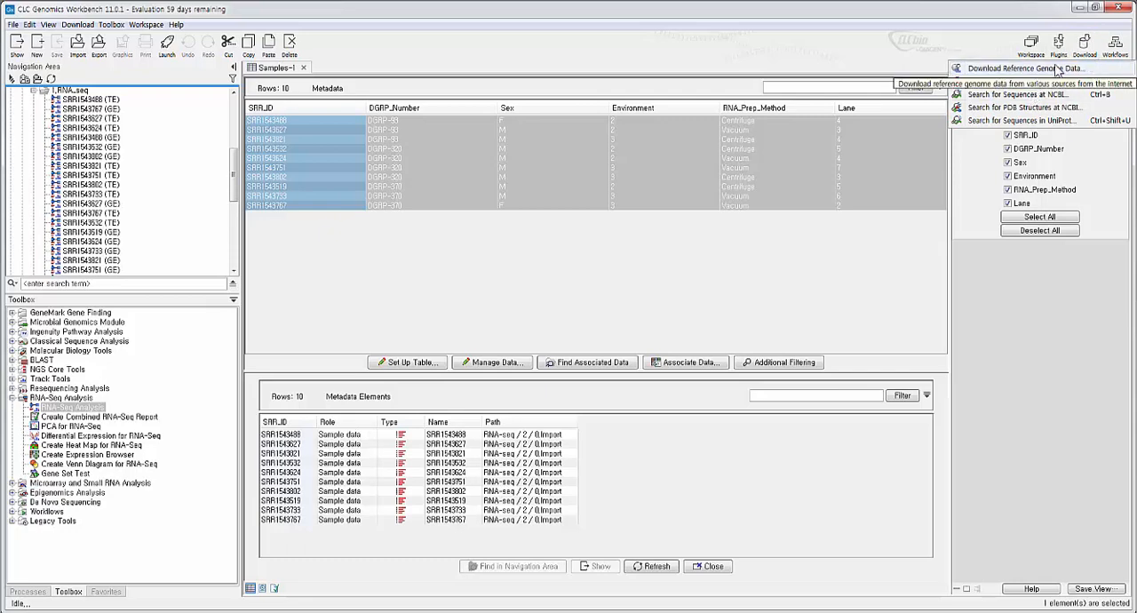
{"action": "left_click", "coordinate": [723, 292]}
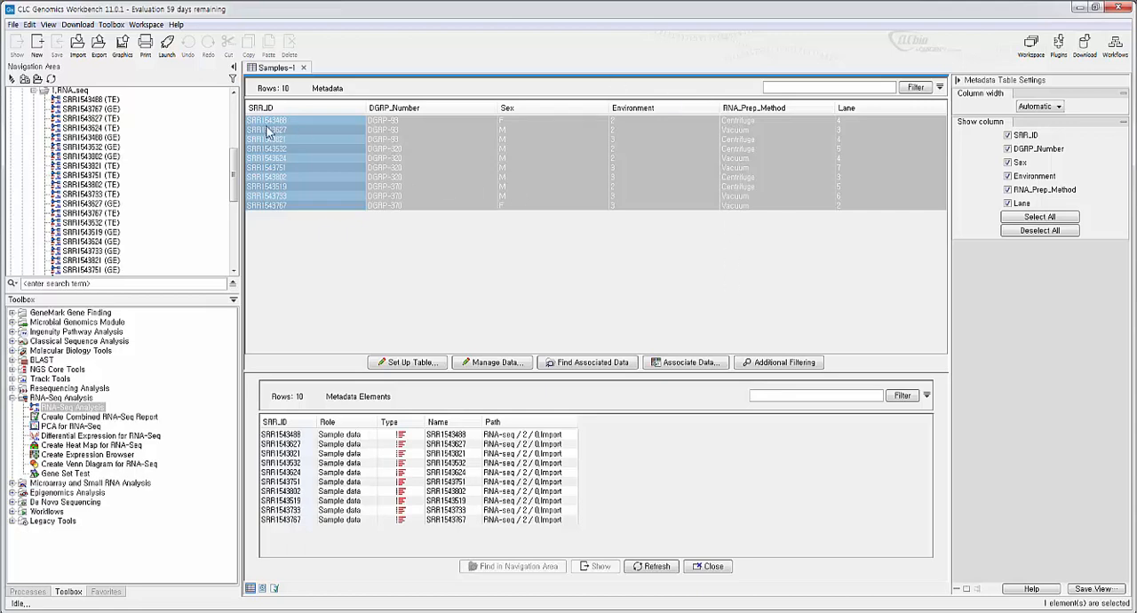
{"action": "left_click_drag", "start_coordinate": [232, 187], "coordinate": [232, 170]}
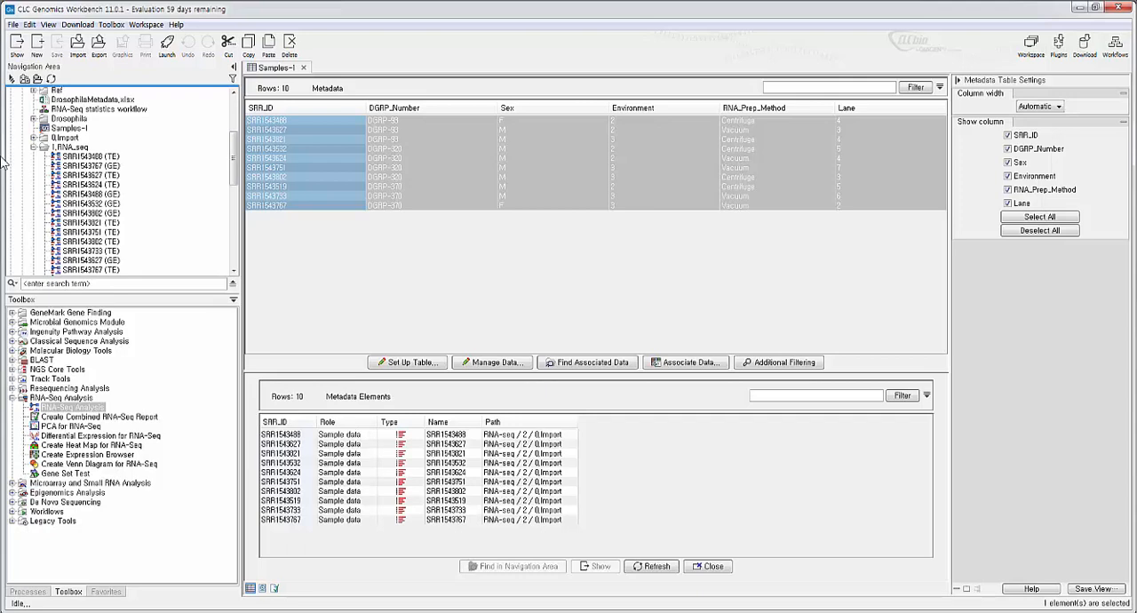
{"action": "left_click", "coordinate": [78, 44]}
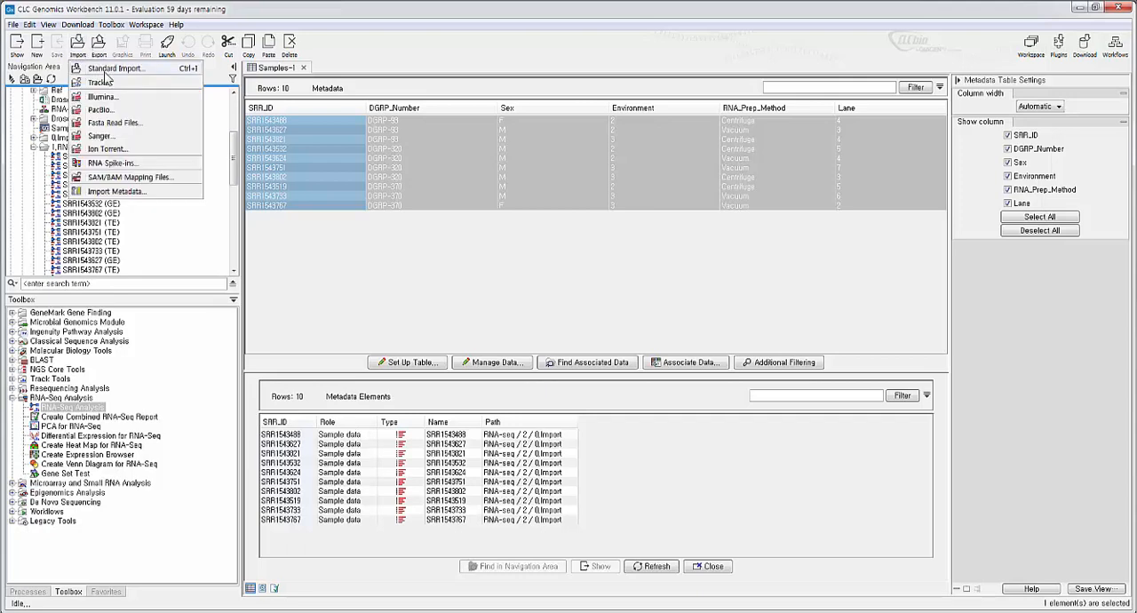
{"action": "left_click", "coordinate": [202, 214]}
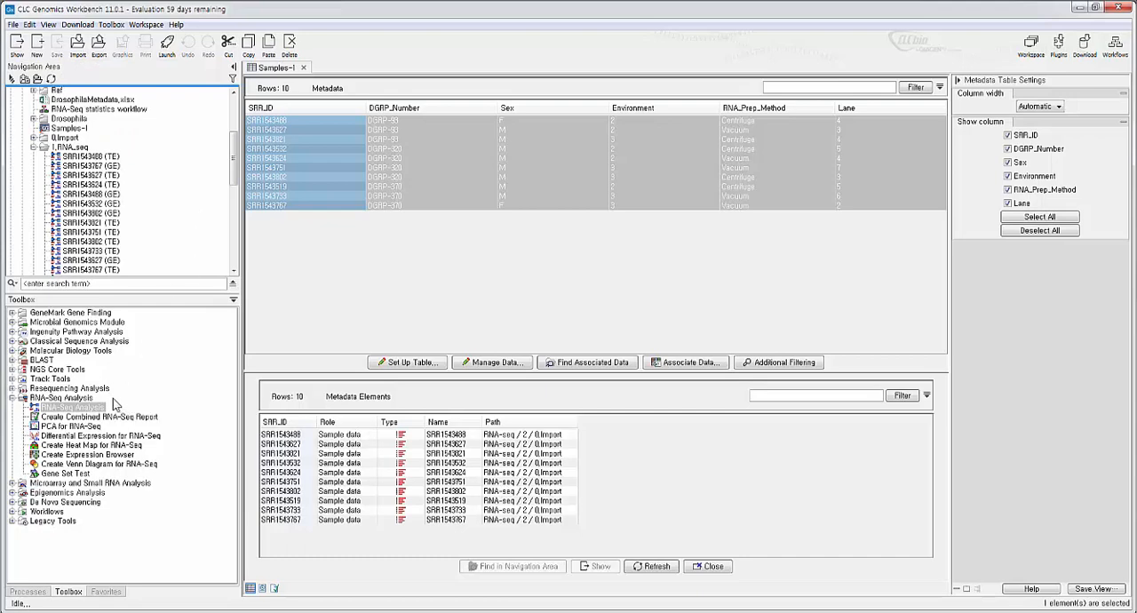
{"action": "left_click", "coordinate": [384, 326]}
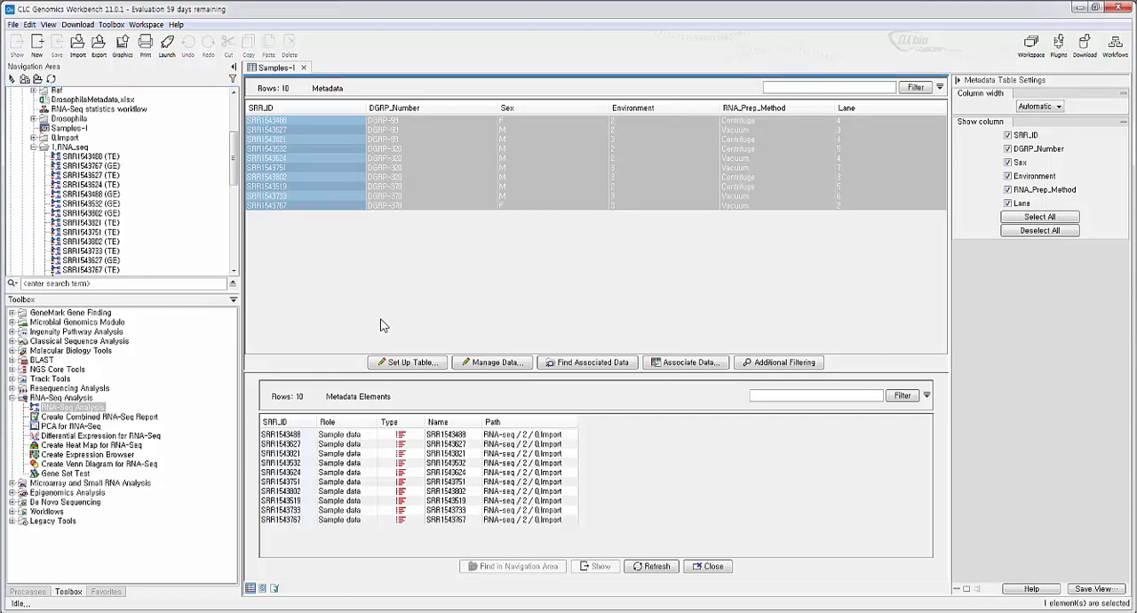
- Check the installed plugins for Annotate with GFF file, and view the GFF/GTF/GVF annotation tool's input dialog without running it
{"action": "left_click", "coordinate": [1062, 61]}
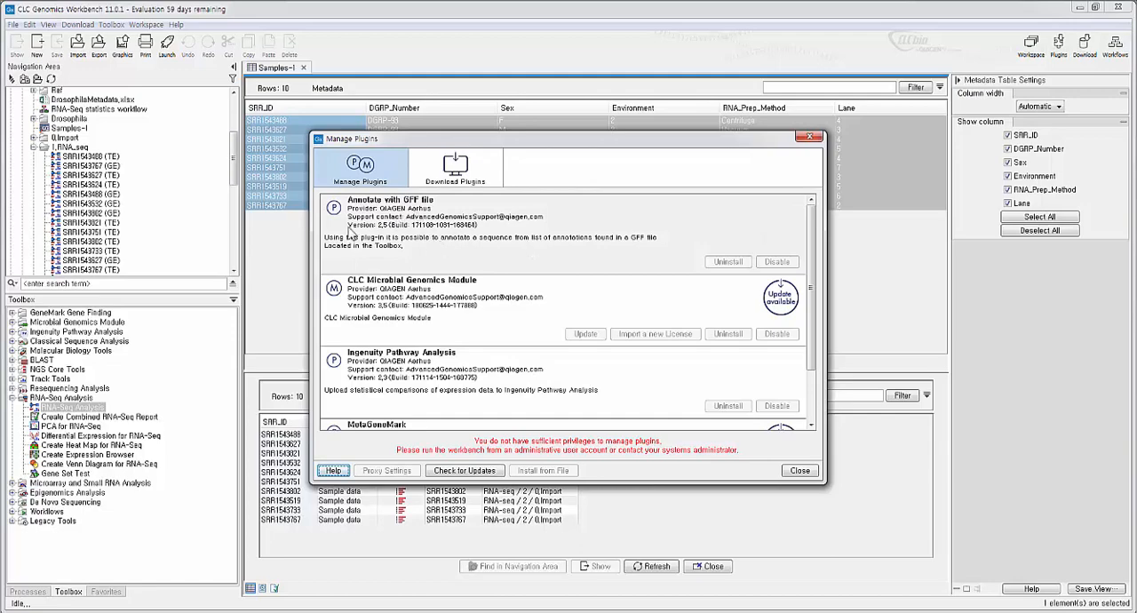
{"action": "left_click", "coordinate": [815, 141]}
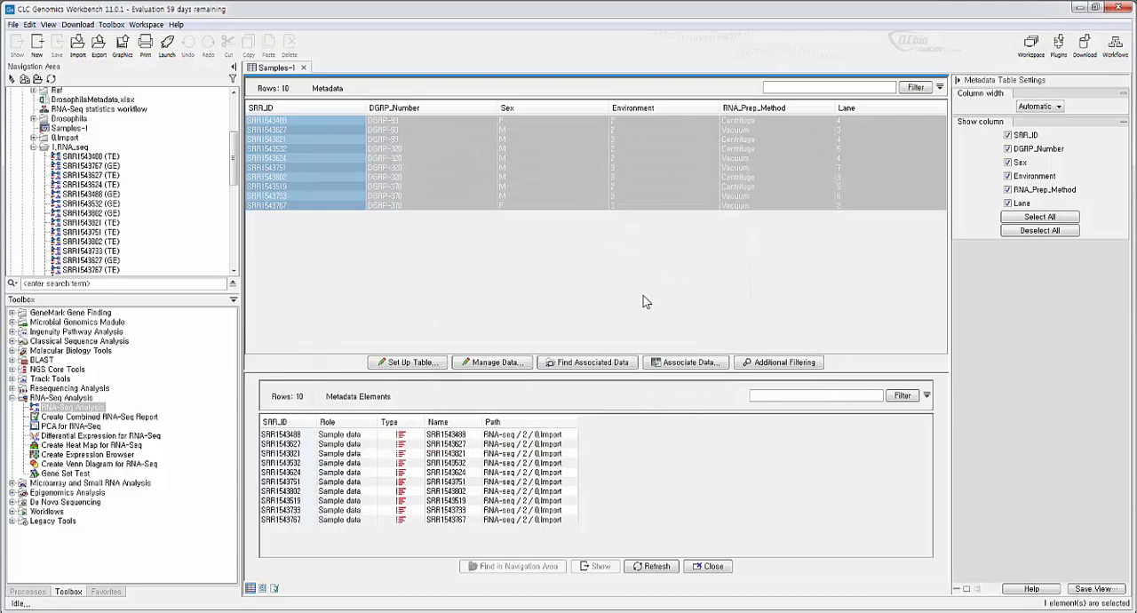
{"action": "key", "text": "ctrl+shift+t"}
{"action": "type", "text": "gff"}
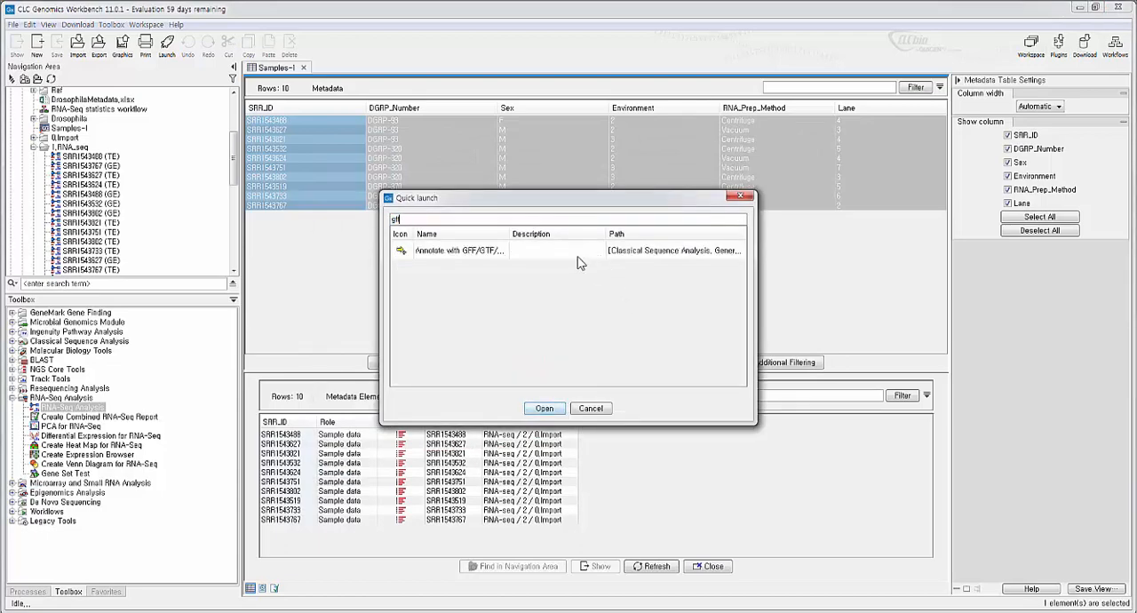
{"action": "left_click", "coordinate": [578, 256]}
{"action": "double_click", "coordinate": [579, 256]}
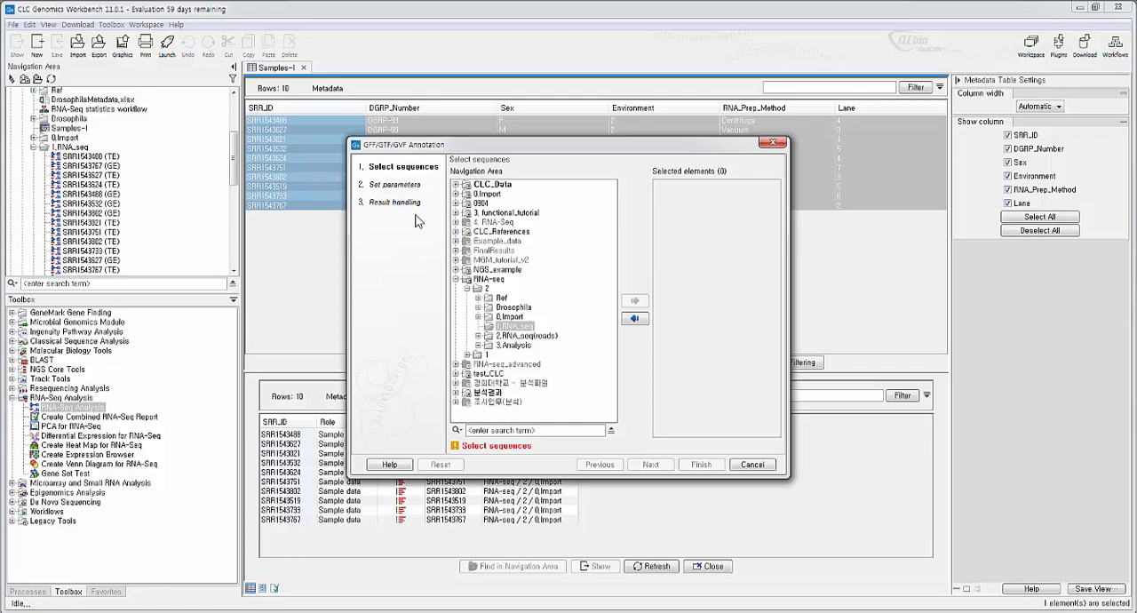
{"action": "key", "text": "Escape"}
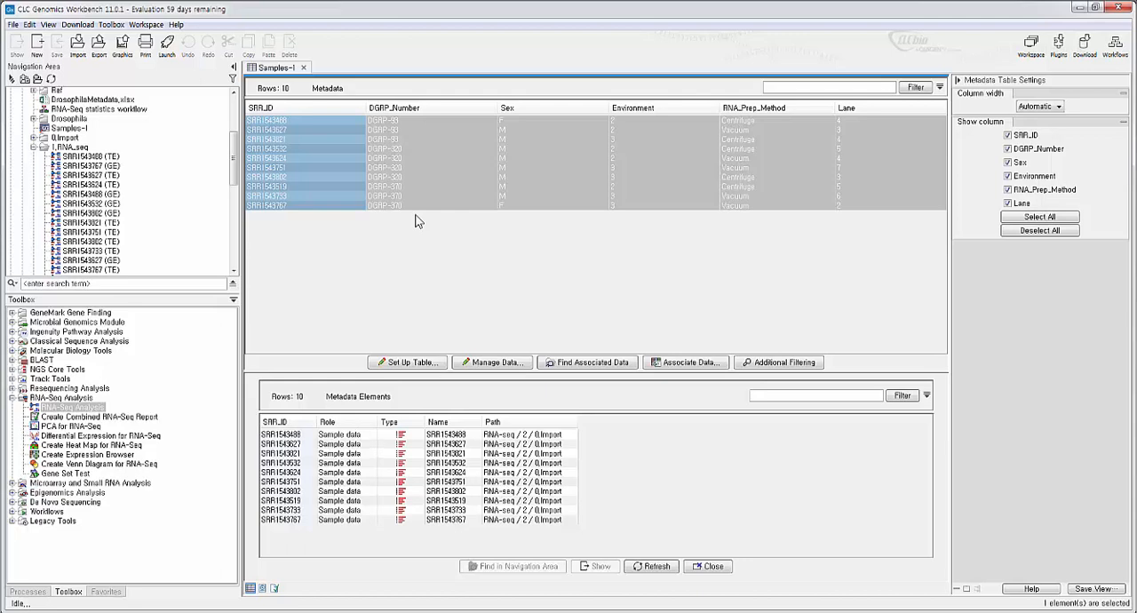
- Find the Convert to Tracks tool by searching for "convert to tra" and open it
{"action": "key", "text": "ctrl+shift+t"}
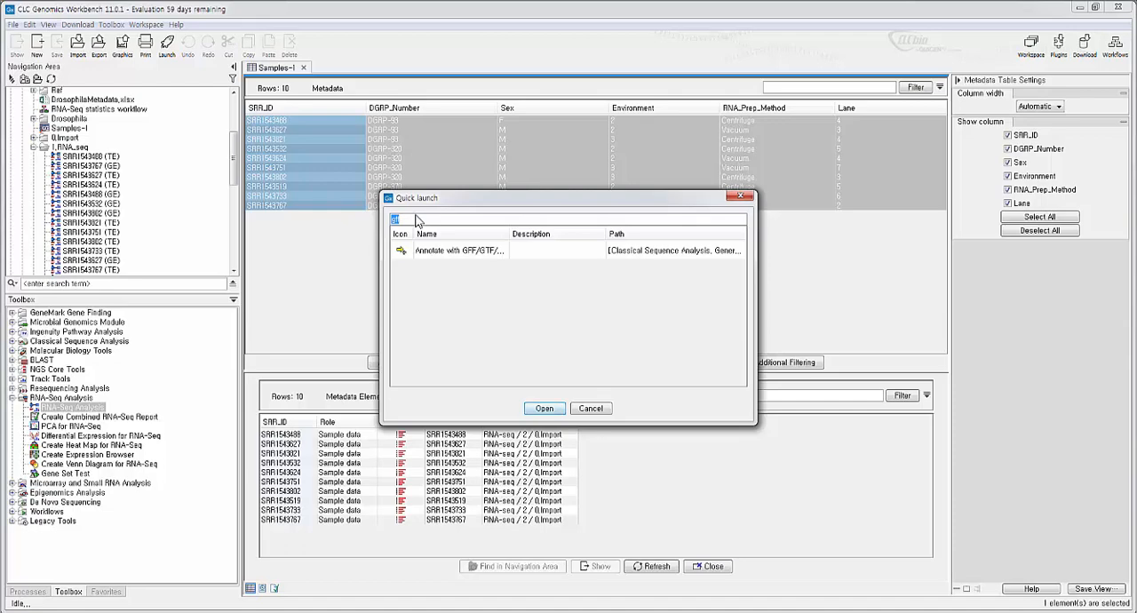
{"action": "type", "text": "tra"}
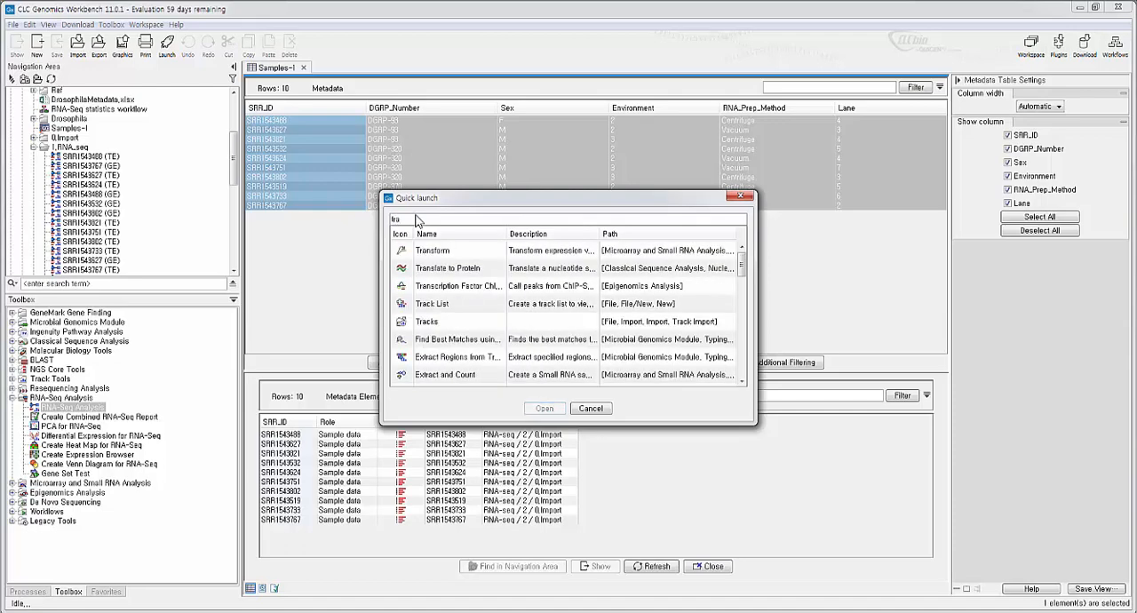
{"action": "key", "text": "BackSpace"}
{"action": "key", "text": "BackSpace"}
{"action": "key", "text": "BackSpace"}
{"action": "type", "text": "conv"}
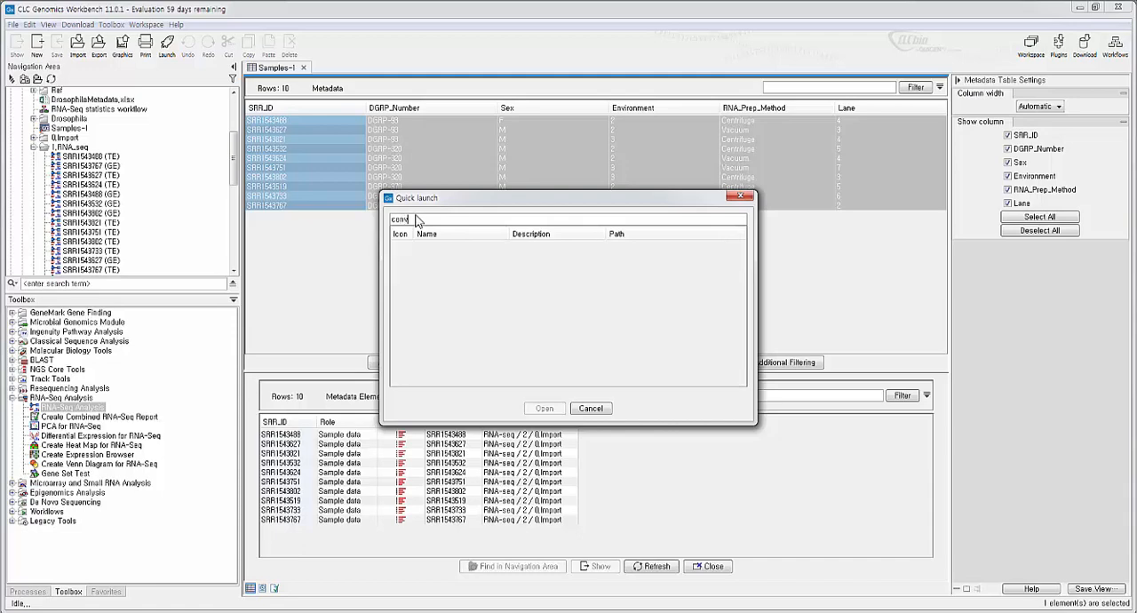
{"action": "type", "text": "ert to tra"}
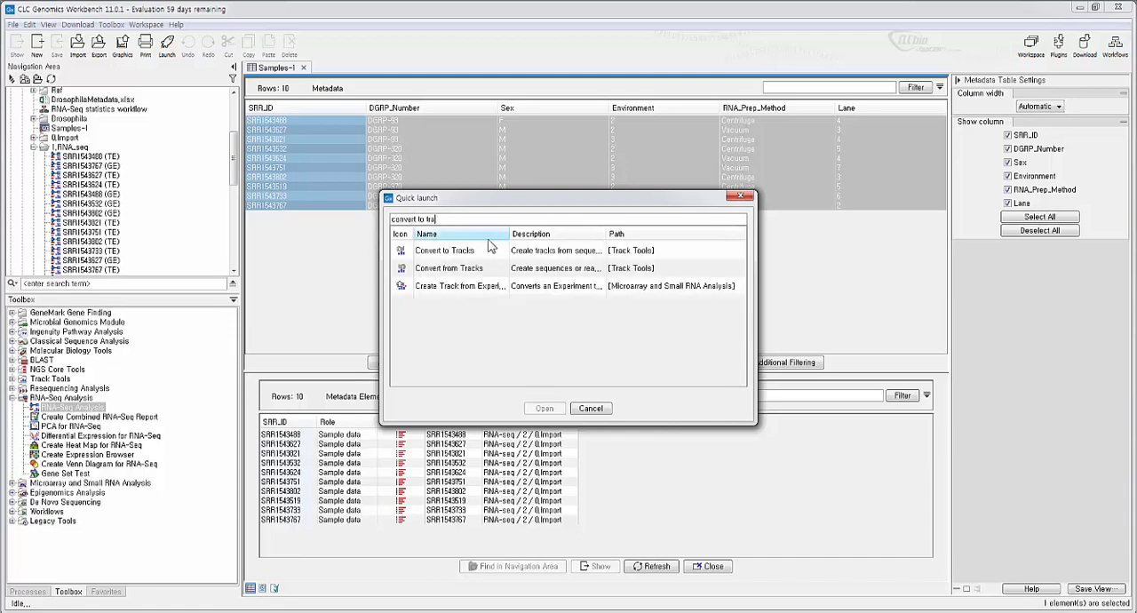
{"action": "double_click", "coordinate": [493, 254]}
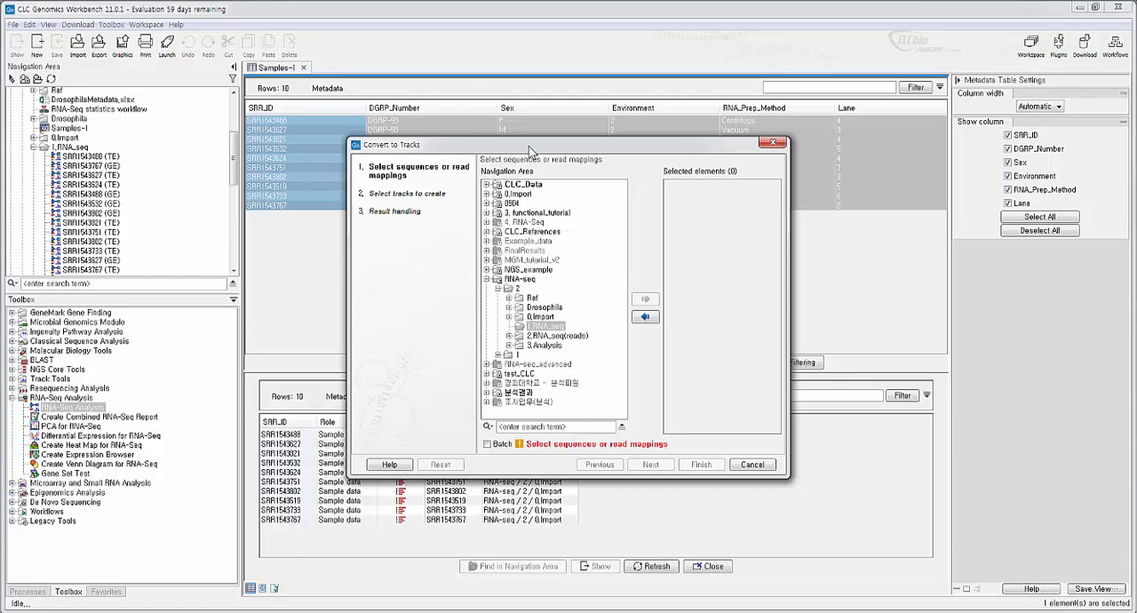
- Add the SRR1543624 reads from the 0.Import folder as input for the track conversion
{"action": "left_click_drag", "start_coordinate": [530, 152], "coordinate": [531, 162]}
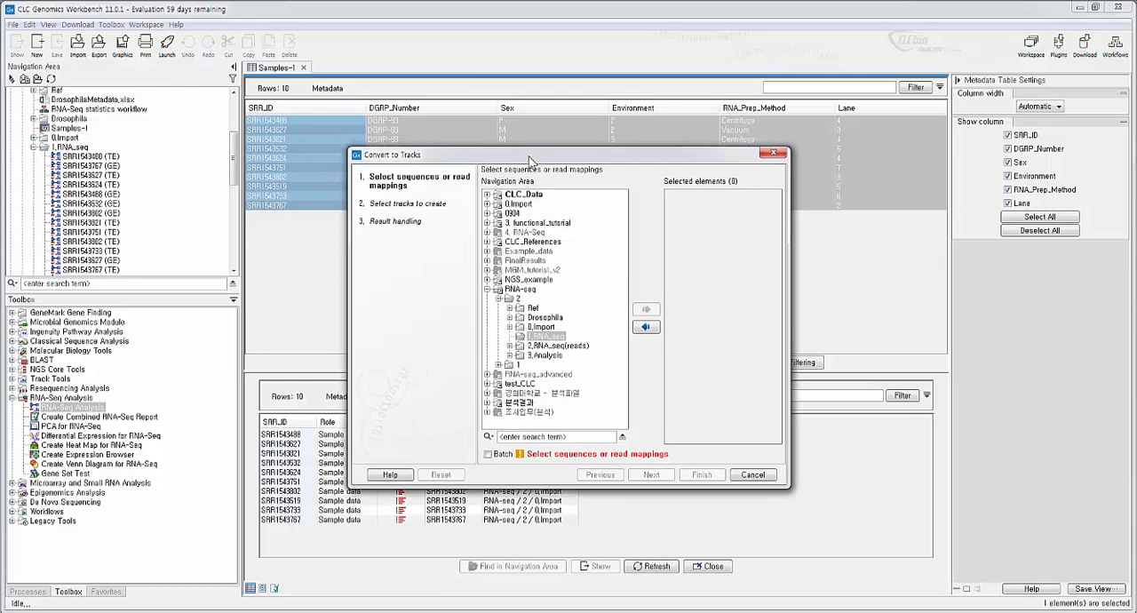
{"action": "double_click", "coordinate": [549, 328]}
{"action": "double_click", "coordinate": [546, 320]}
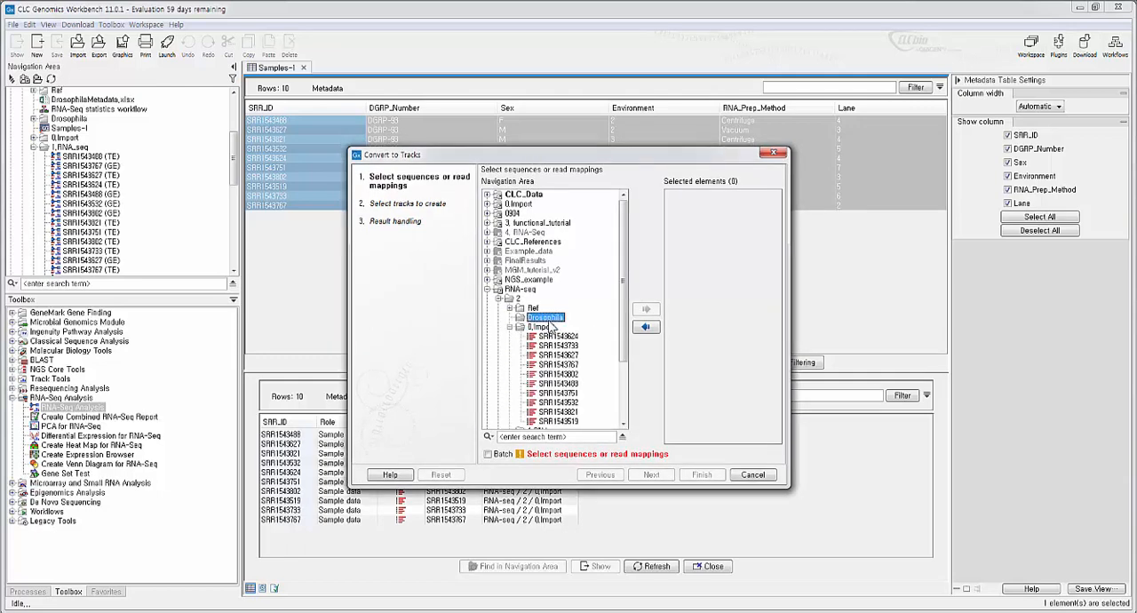
{"action": "left_click", "coordinate": [511, 329]}
{"action": "double_click", "coordinate": [539, 328]}
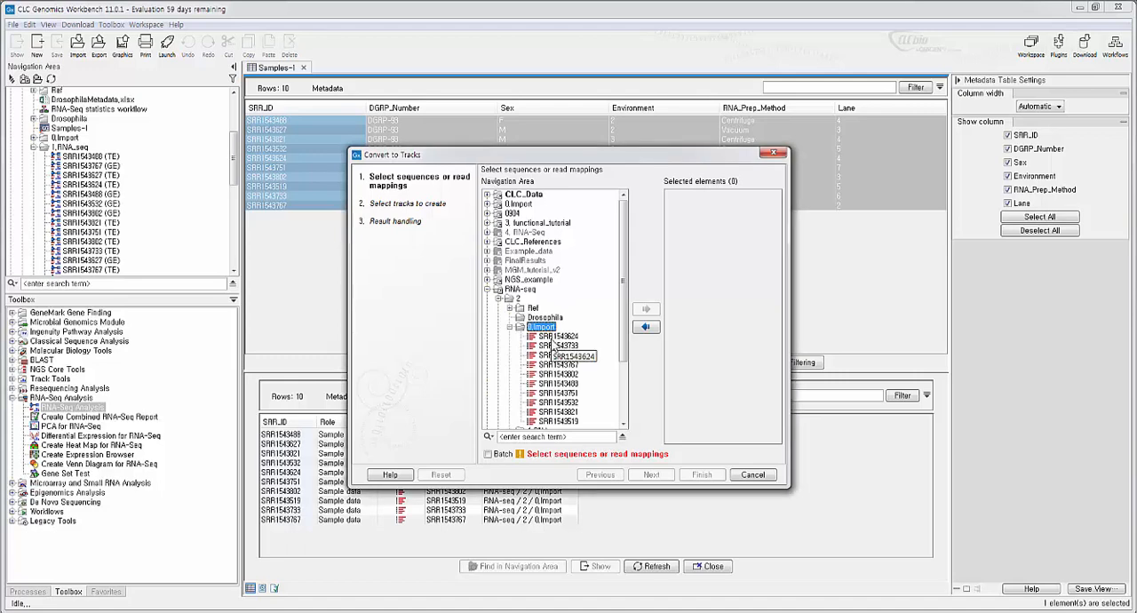
{"action": "double_click", "coordinate": [558, 336]}
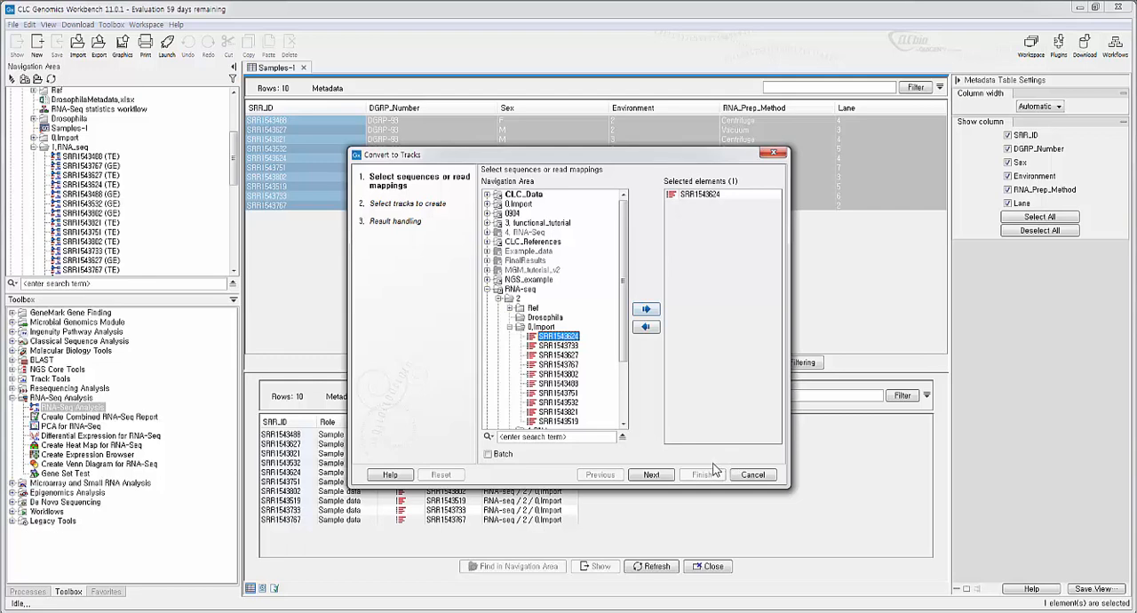
- Enable sequence track creation, check the selectable annotation types, and close the track conversion without running it
{"action": "left_click", "coordinate": [652, 475]}
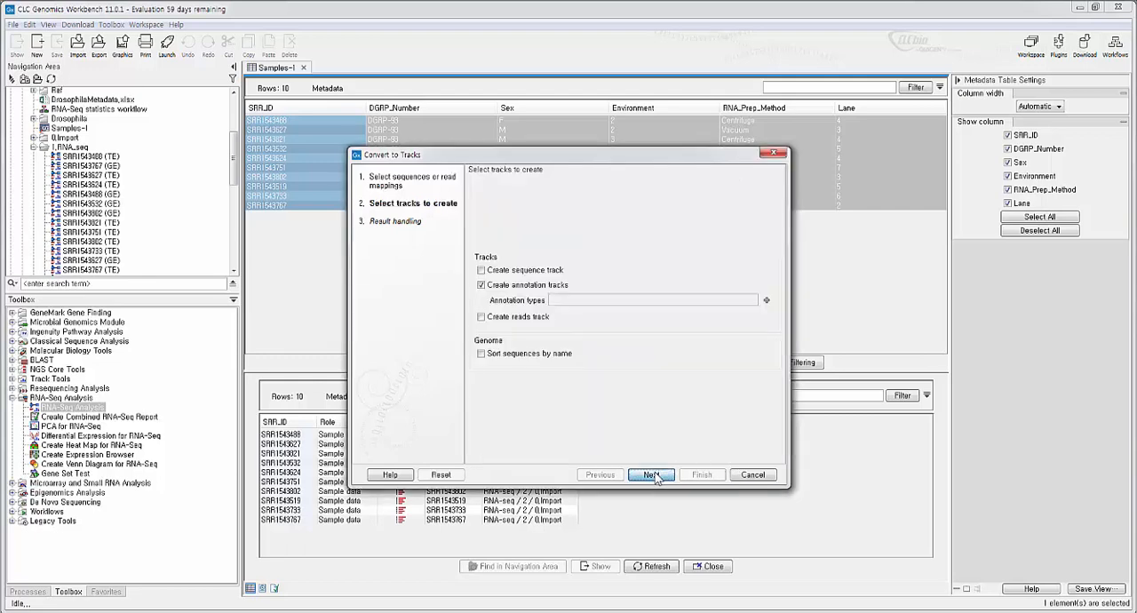
{"action": "left_click", "coordinate": [537, 274]}
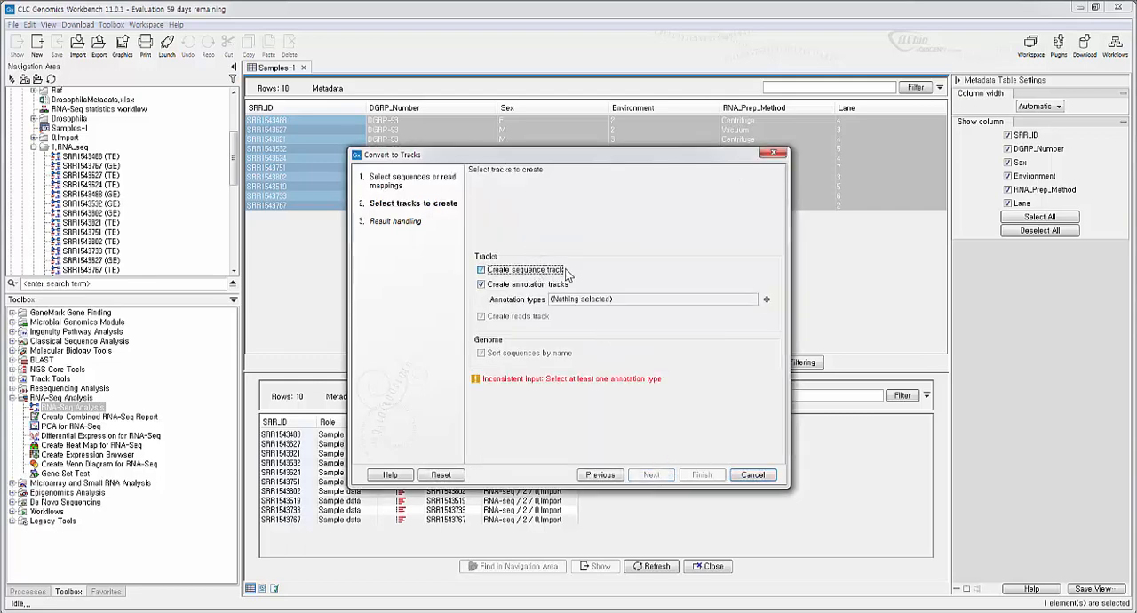
{"action": "left_click", "coordinate": [767, 301]}
{"action": "left_click_drag", "start_coordinate": [677, 194], "coordinate": [729, 303]}
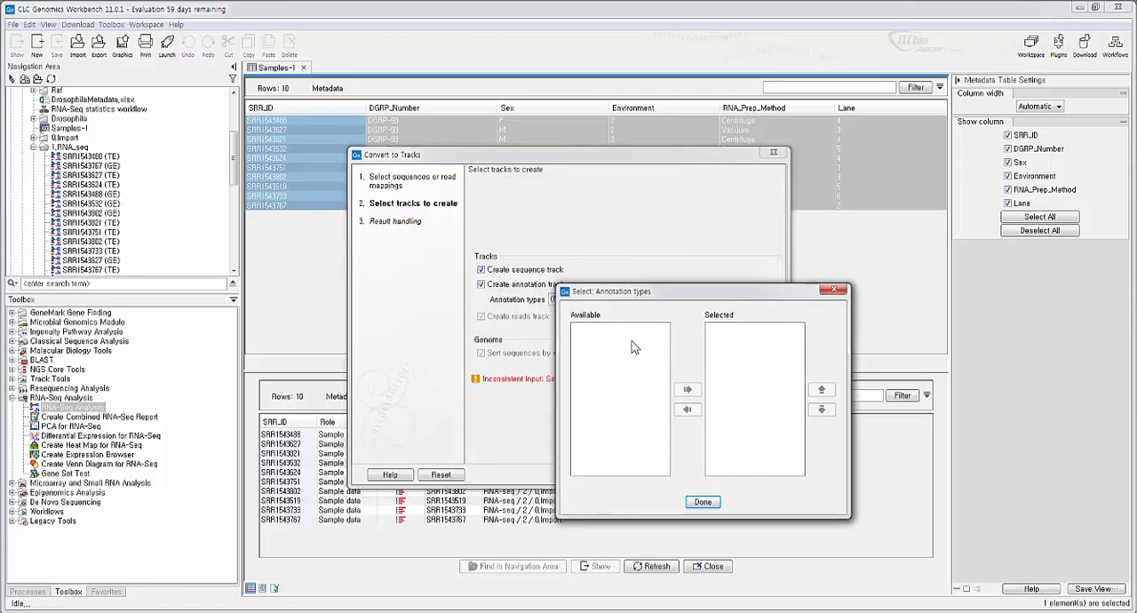
{"action": "left_click", "coordinate": [703, 502]}
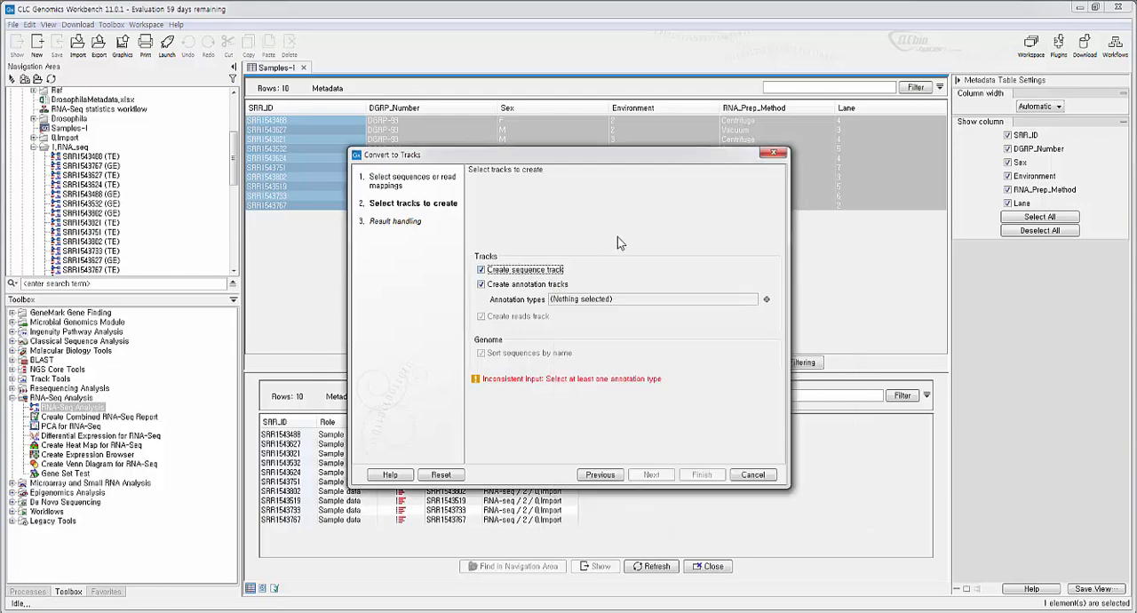
{"action": "left_click", "coordinate": [775, 153]}
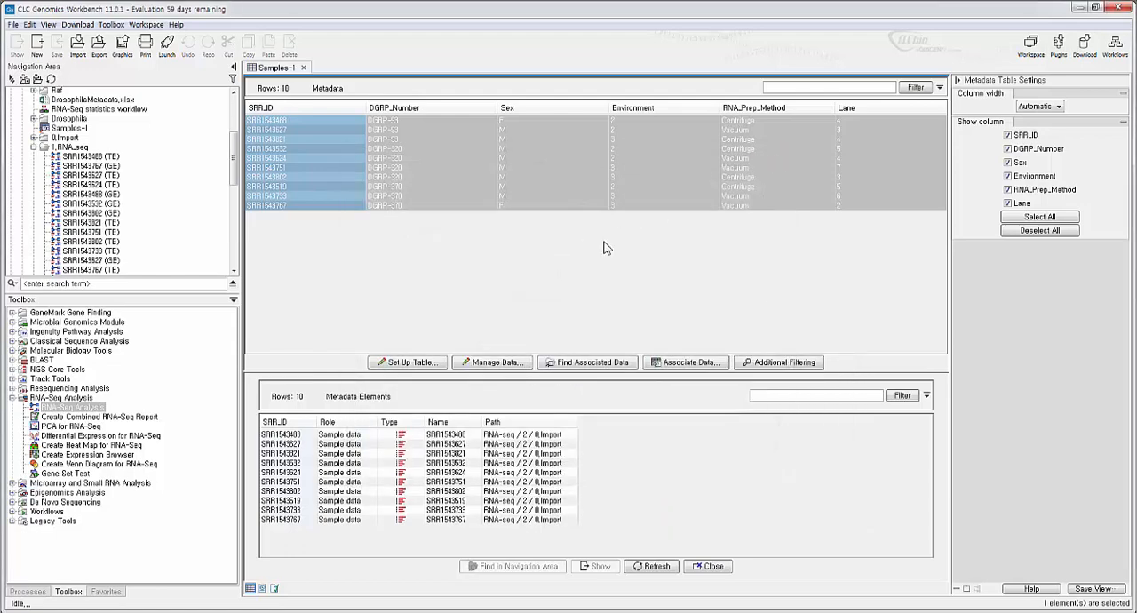
- Find the RNA-Seq Analysis tool by searching for "rna-seq" and open it at the sequencing reads selection
{"action": "left_click", "coordinate": [599, 178]}
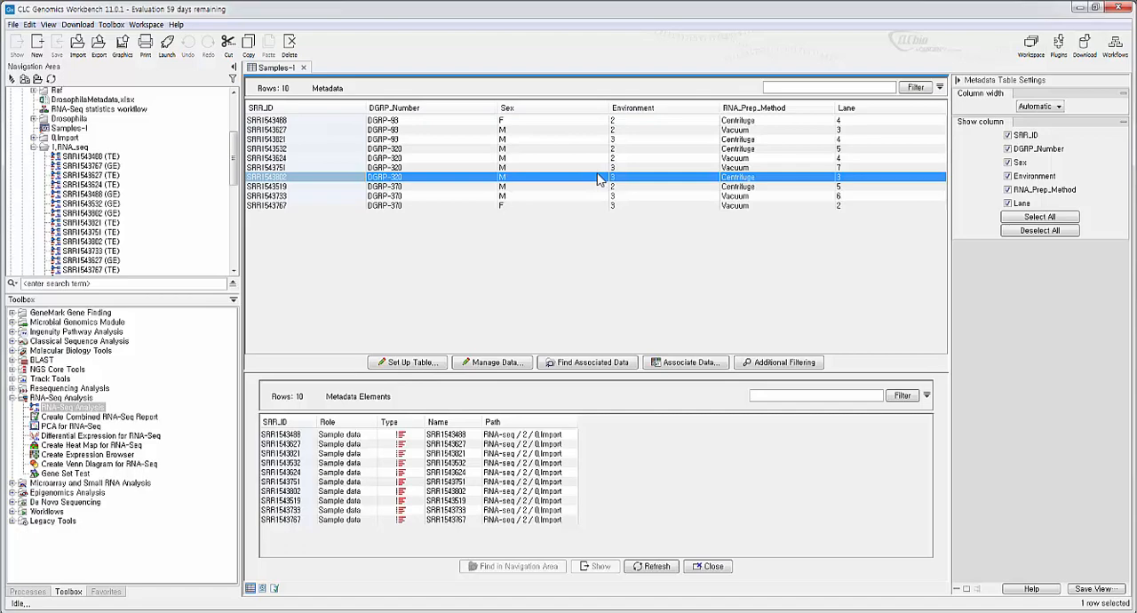
{"action": "key", "text": "ctrl+shift+t"}
{"action": "type", "text": "rna-se"}
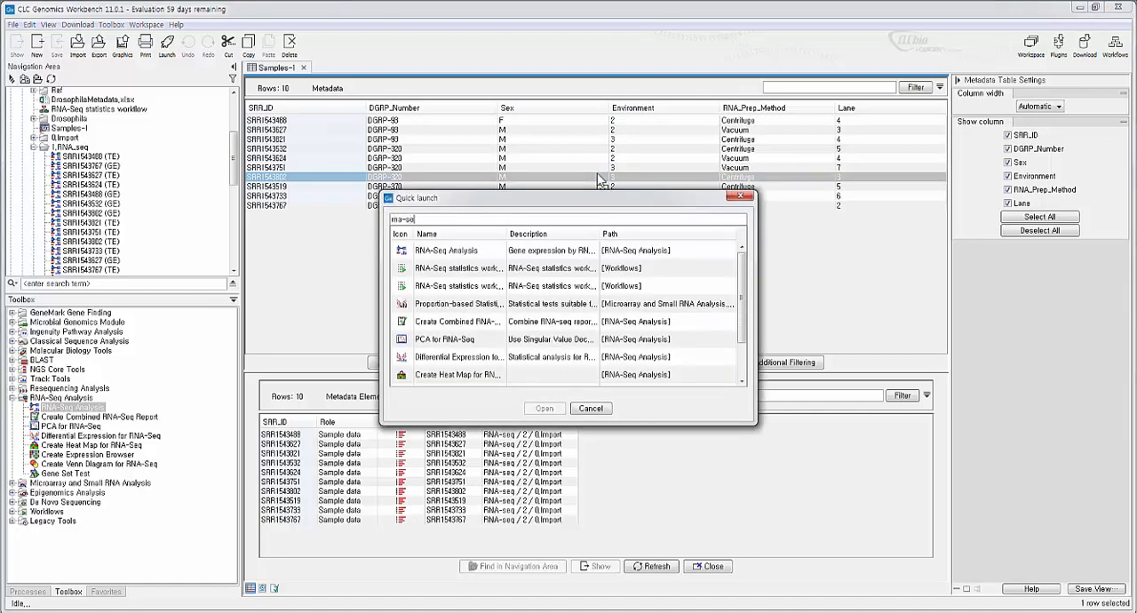
{"action": "type", "text": "q"}
{"action": "left_click", "coordinate": [607, 253]}
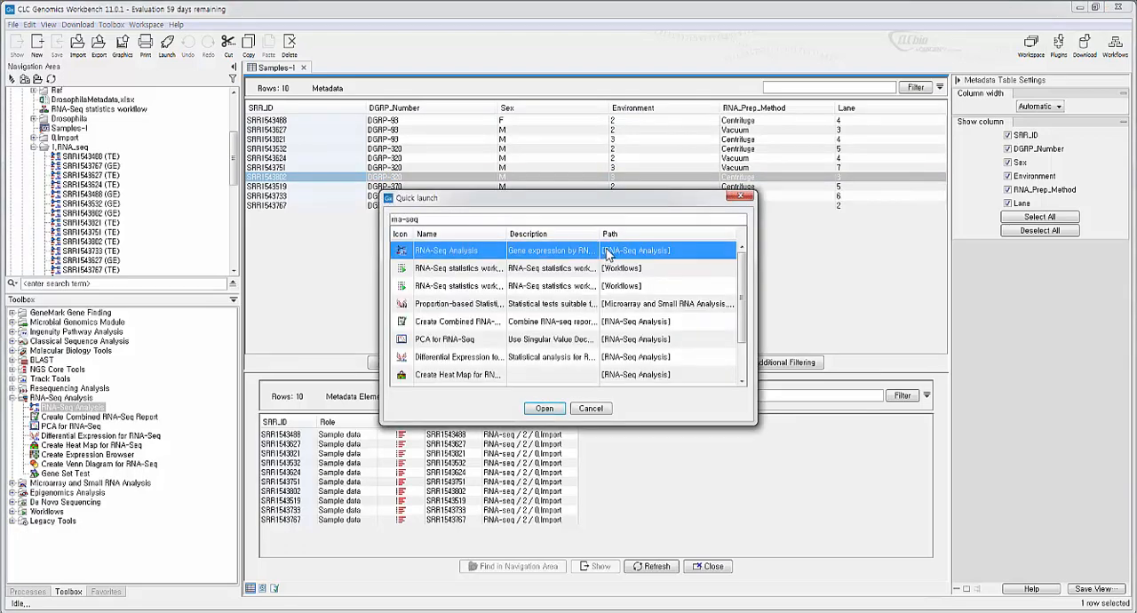
{"action": "double_click", "coordinate": [607, 253]}
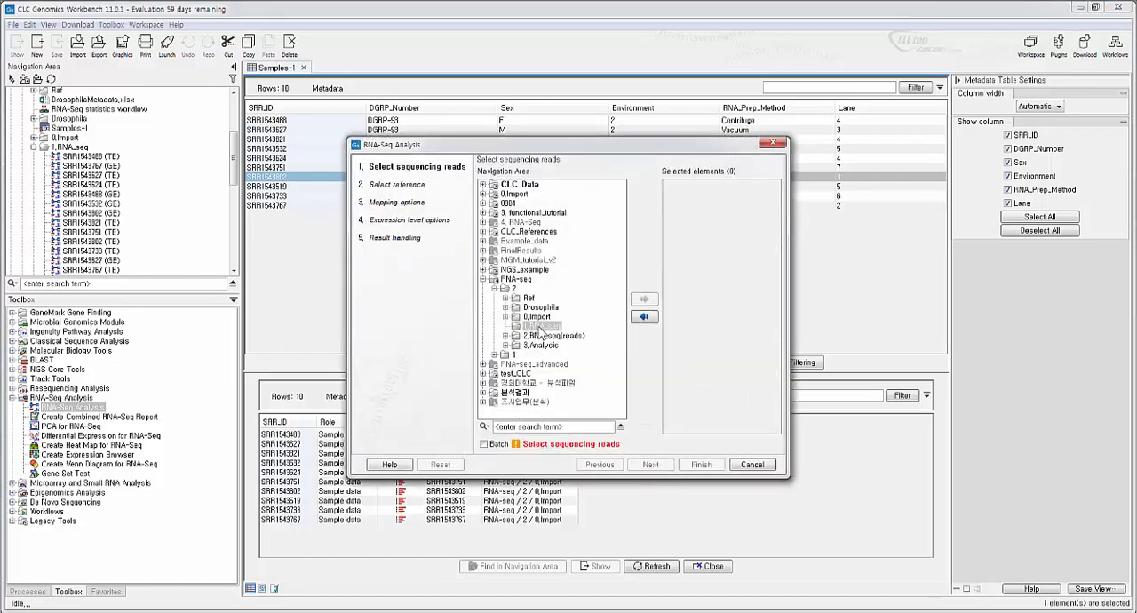
- Add the SRR1543733 reads from the 0.Import folder as input for the RNA-Seq Analysis
{"action": "left_click", "coordinate": [539, 326]}
{"action": "double_click", "coordinate": [537, 317]}
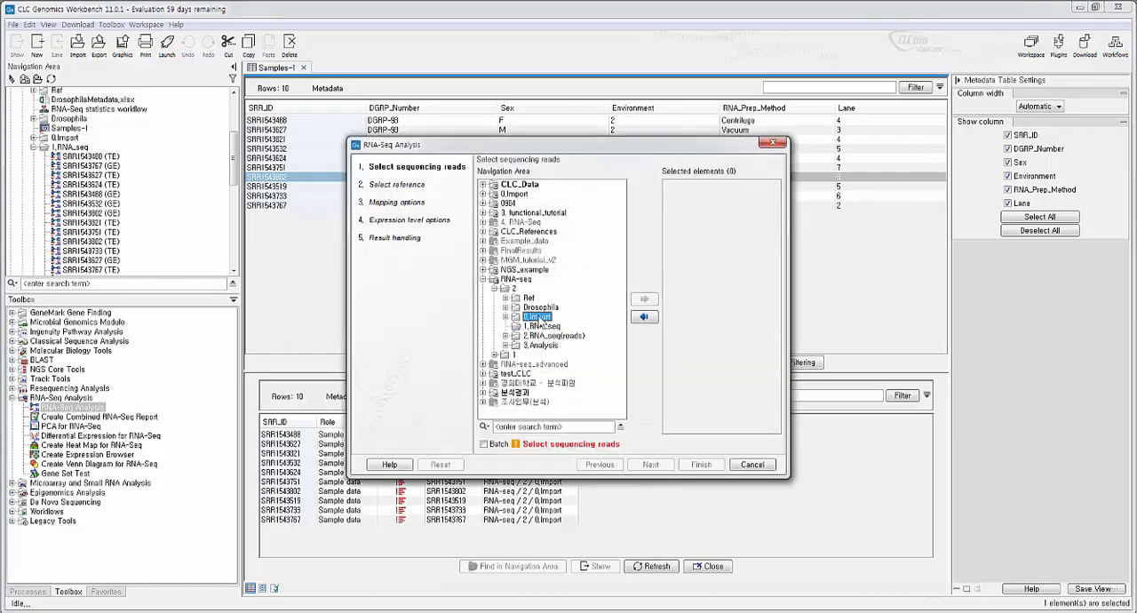
{"action": "left_click", "coordinate": [551, 336]}
{"action": "left_click", "coordinate": [644, 299]}
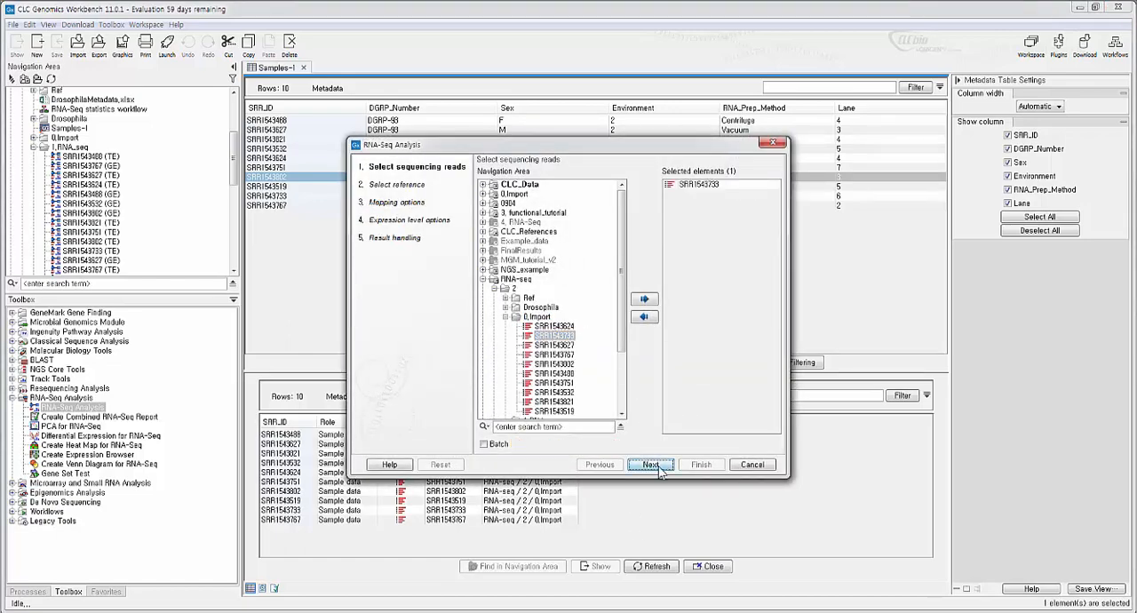
- Review the reference sequence, gene track and mRNA track settings, and close the RNA-Seq Analysis without running it
{"action": "left_click", "coordinate": [651, 465]}
{"action": "left_click", "coordinate": [652, 464]}
{"action": "left_click", "coordinate": [600, 464]}
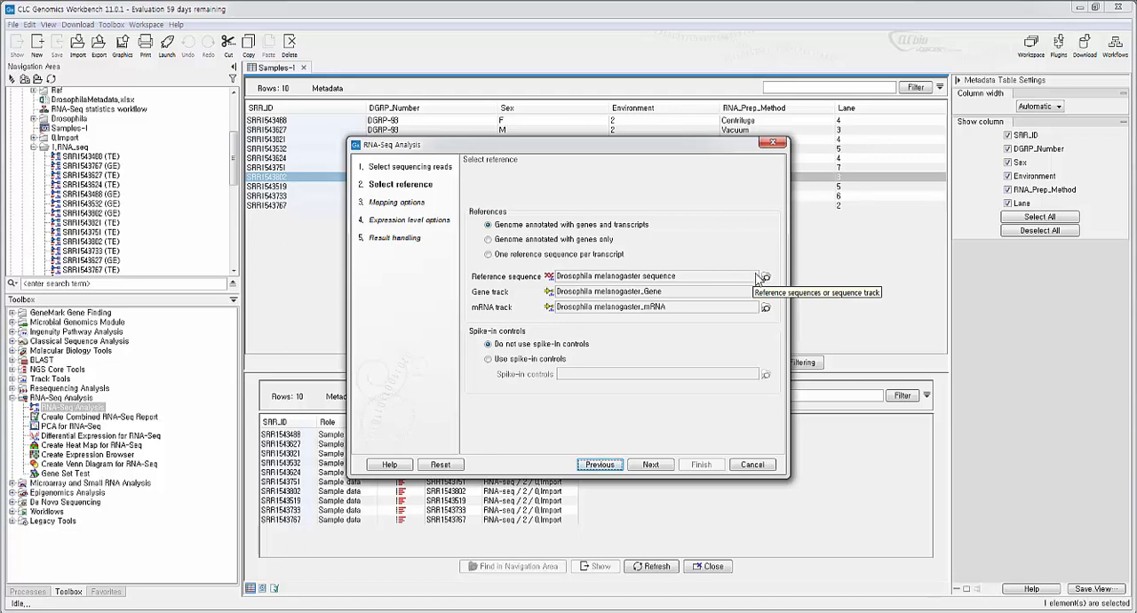
{"action": "left_click", "coordinate": [772, 143]}
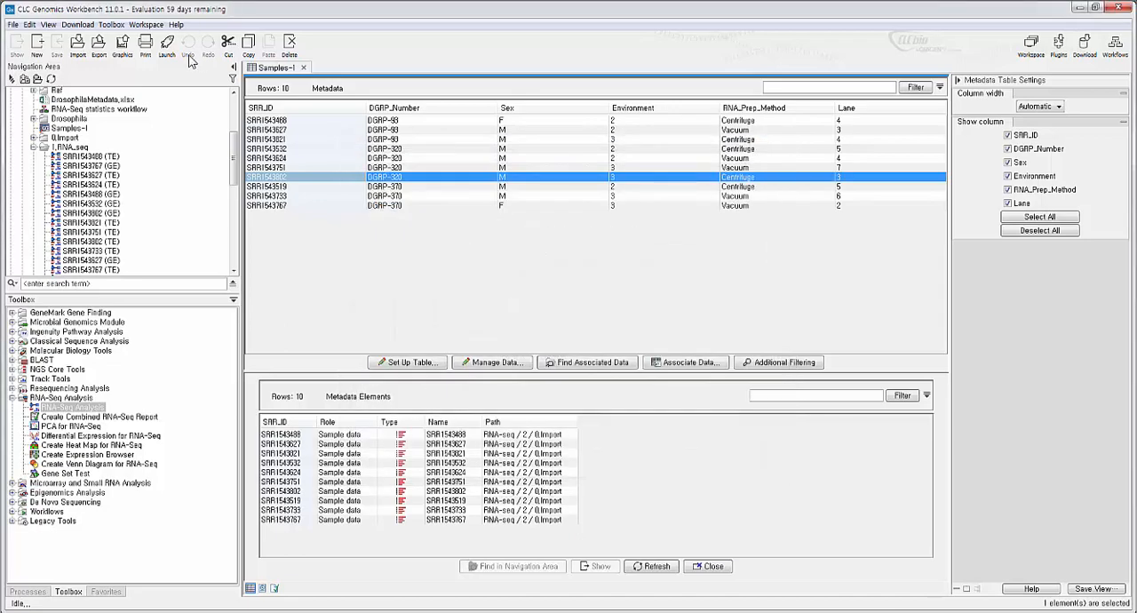
- Dismiss the export format selection, check the available import types including Standard Import and Tracks, and close the list without importing
{"action": "left_click", "coordinate": [99, 49]}
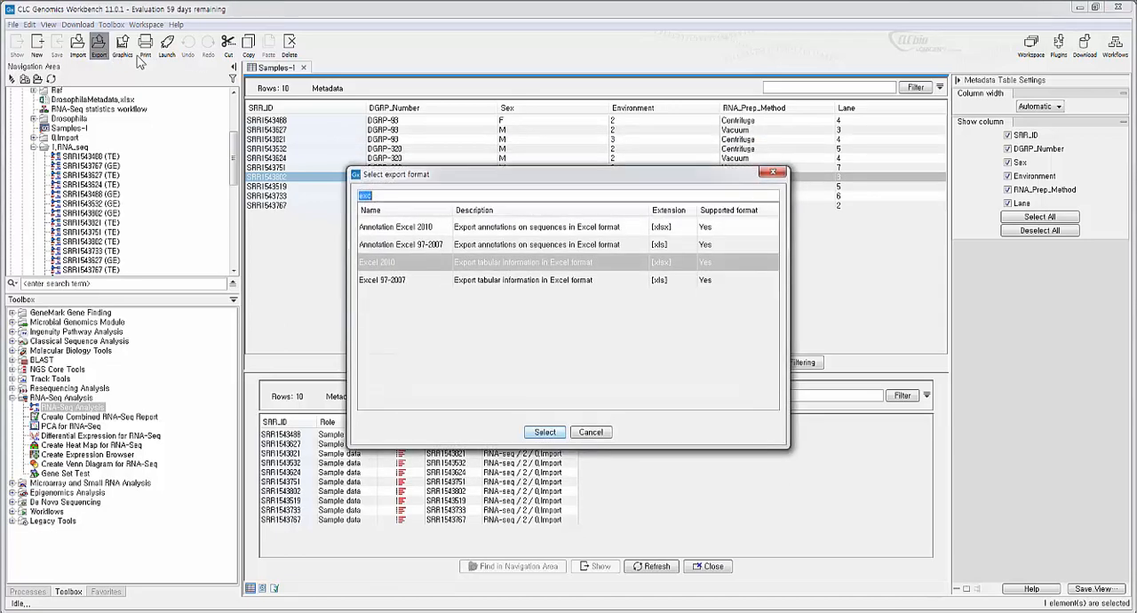
{"action": "left_click", "coordinate": [772, 171]}
{"action": "left_click", "coordinate": [82, 48]}
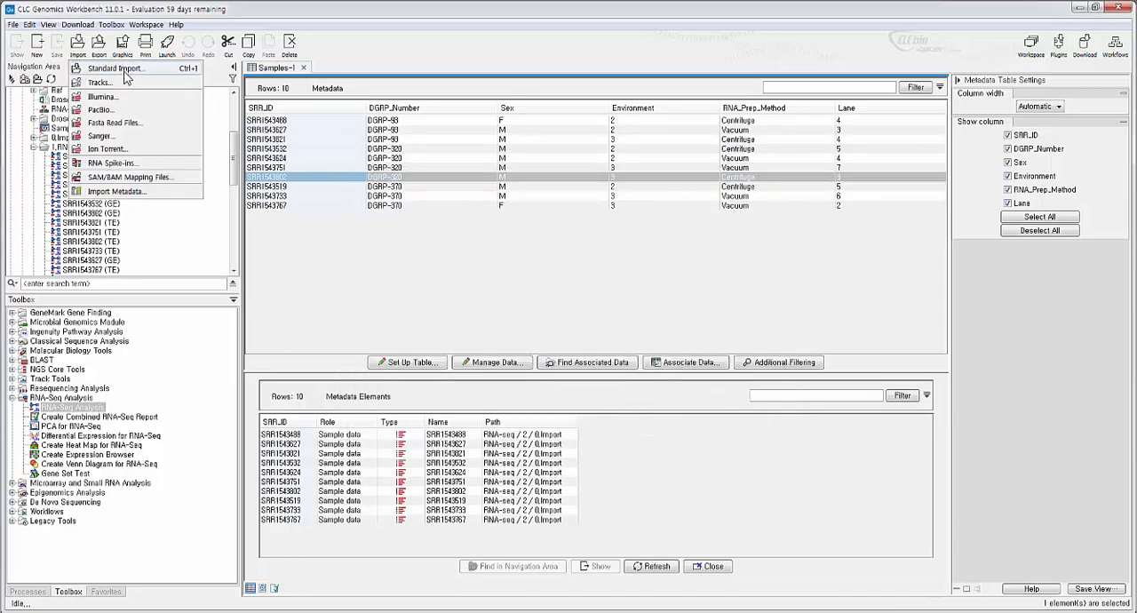
{"action": "left_click", "coordinate": [316, 242]}
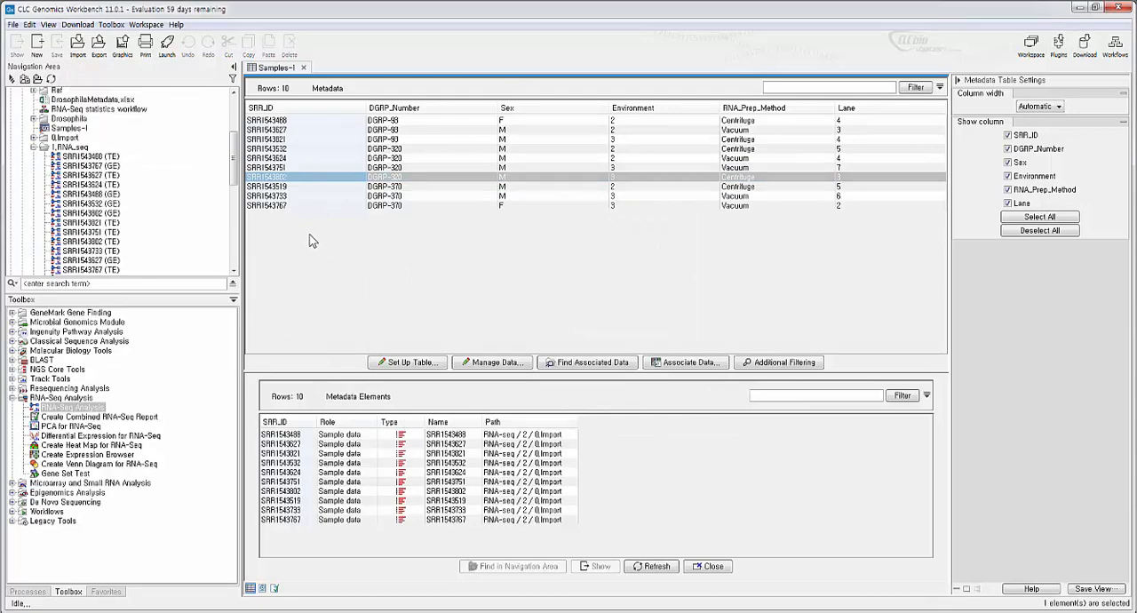
- Search the tools for "gff", widen the name column to read the full tool name, and close the search without opening the tool
{"action": "key", "text": "ctrl+shift+t"}
{"action": "type", "text": "gff"}
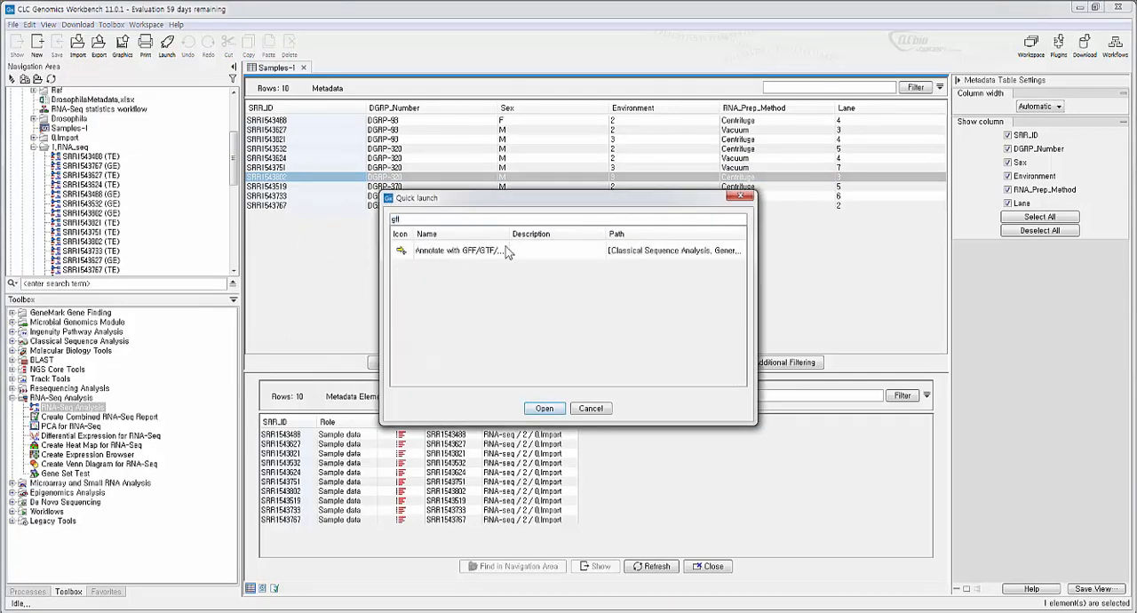
{"action": "left_click_drag", "start_coordinate": [507, 235], "coordinate": [542, 235]}
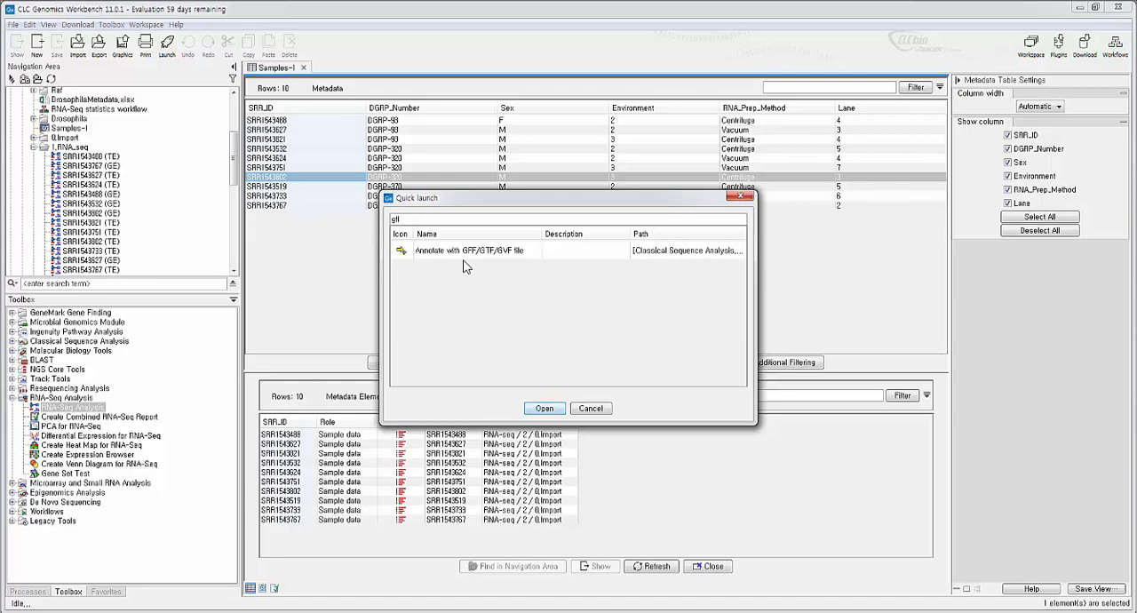
{"action": "left_click", "coordinate": [743, 196]}
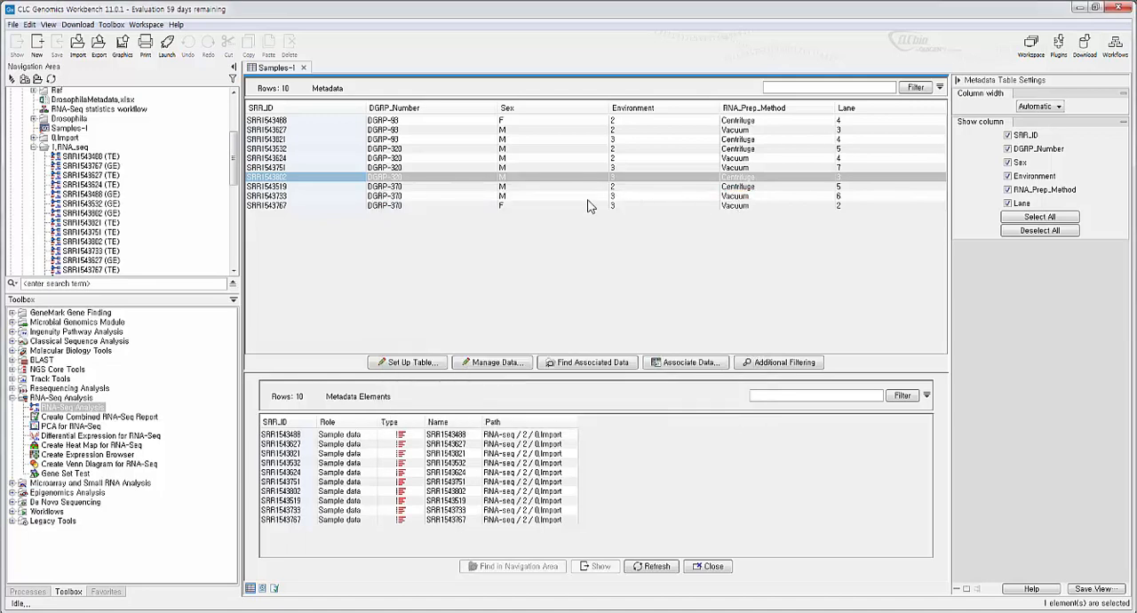